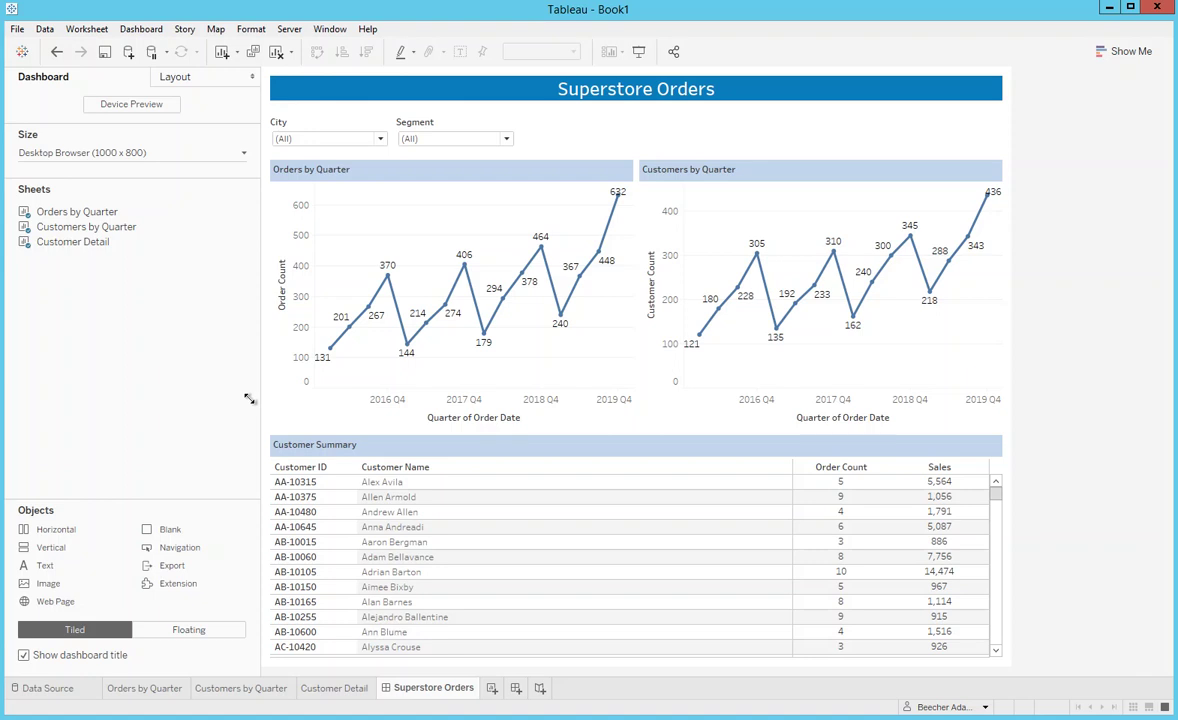
- Examine how the Superstore Orders dashboard nests its title, filters, charts and customer table in vertical and horizontal layout containers
click(192, 77)
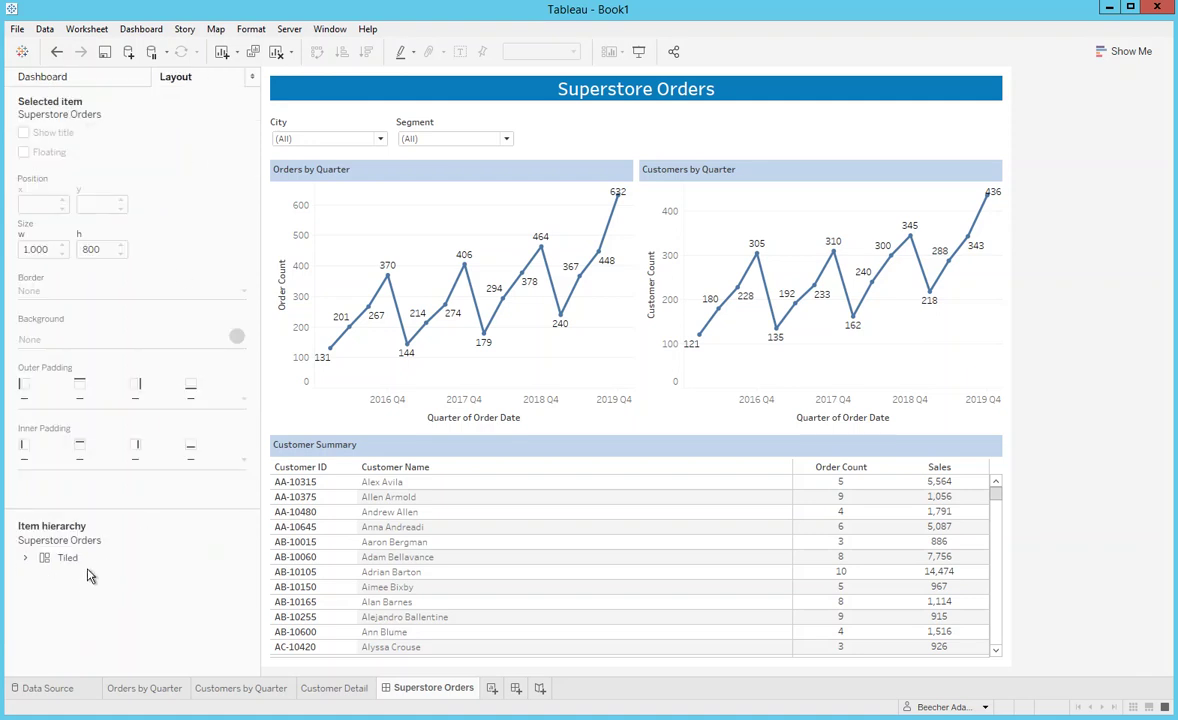
click(25, 558)
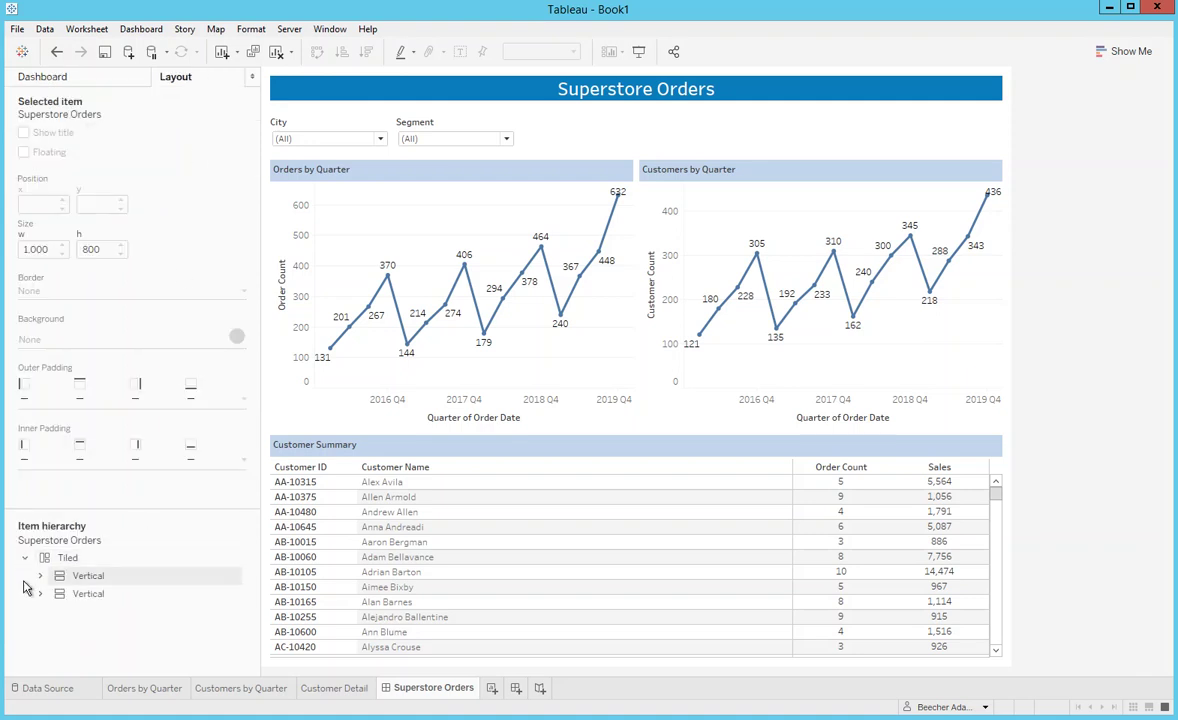
click(97, 577)
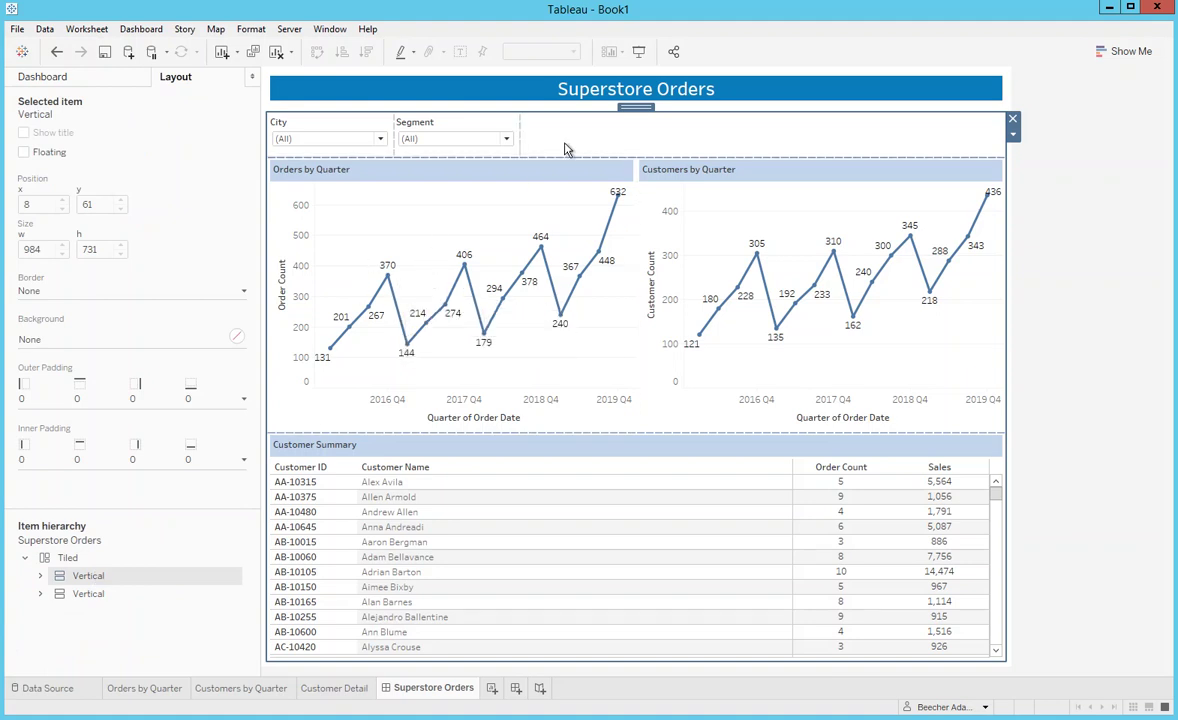
click(97, 595)
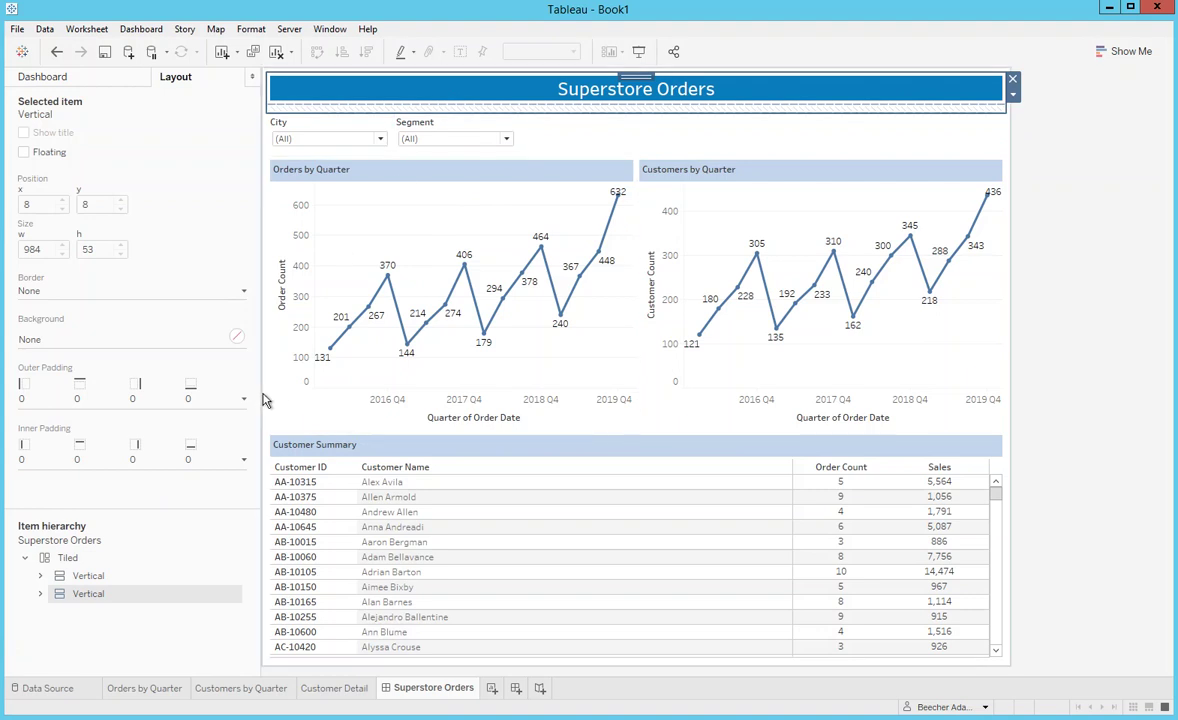
click(41, 576)
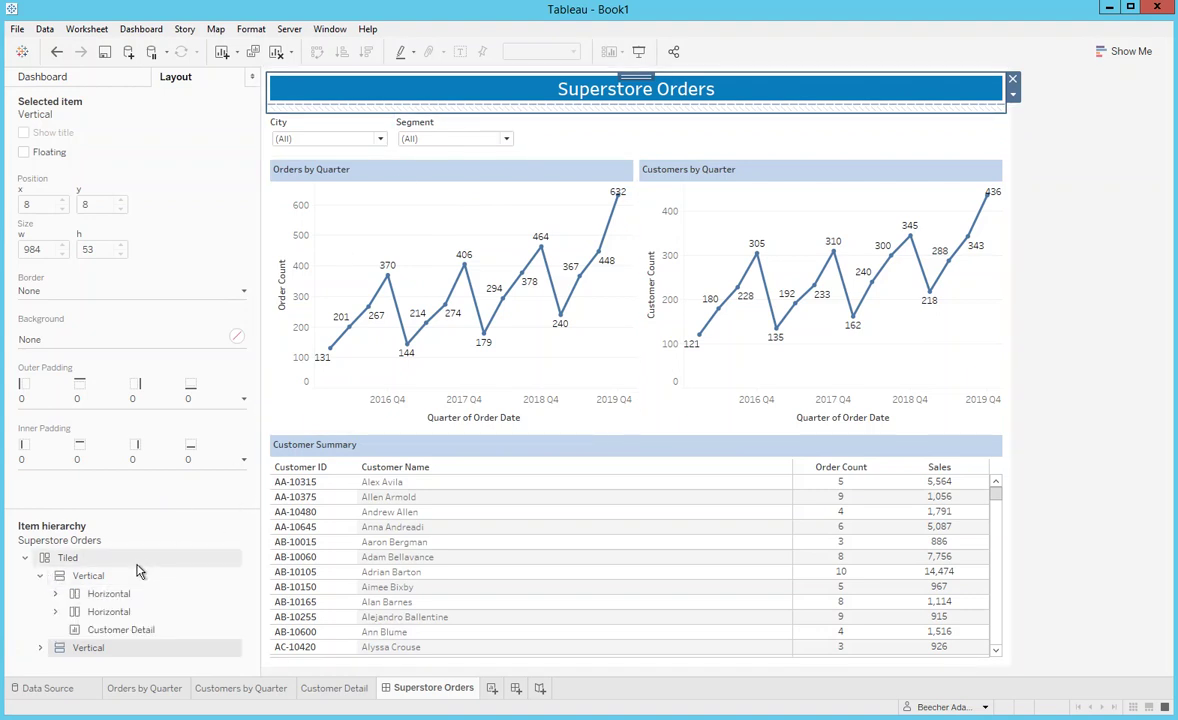
click(108, 594)
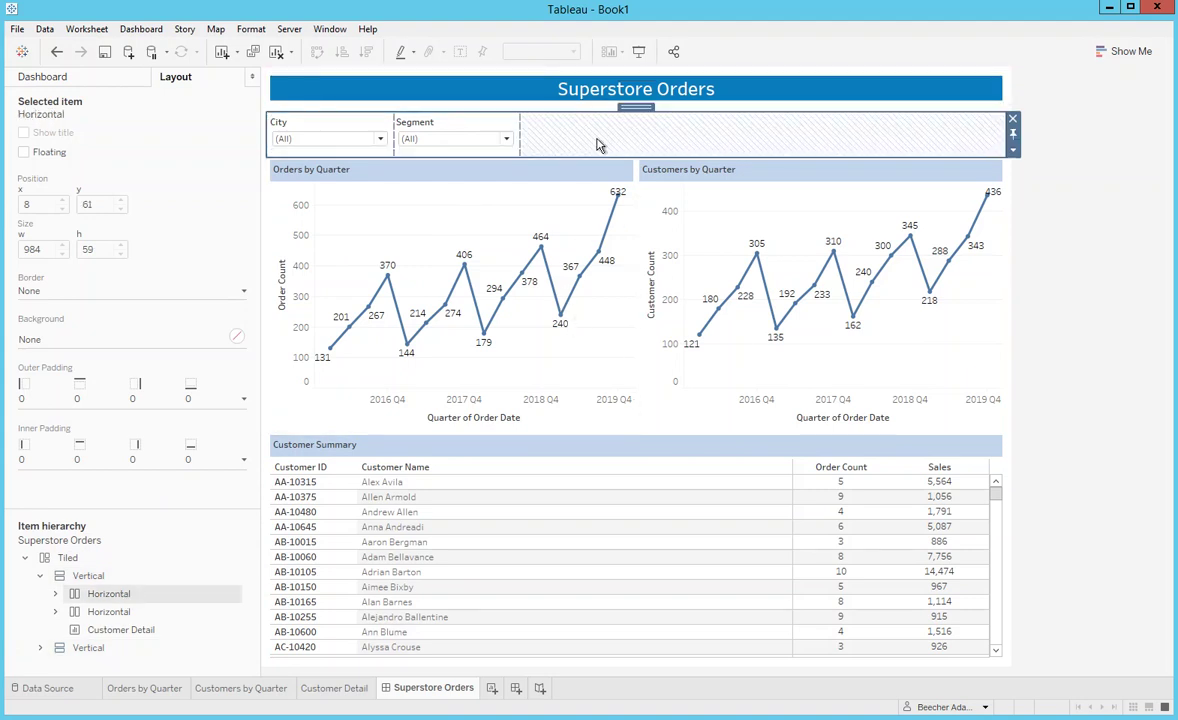
click(110, 611)
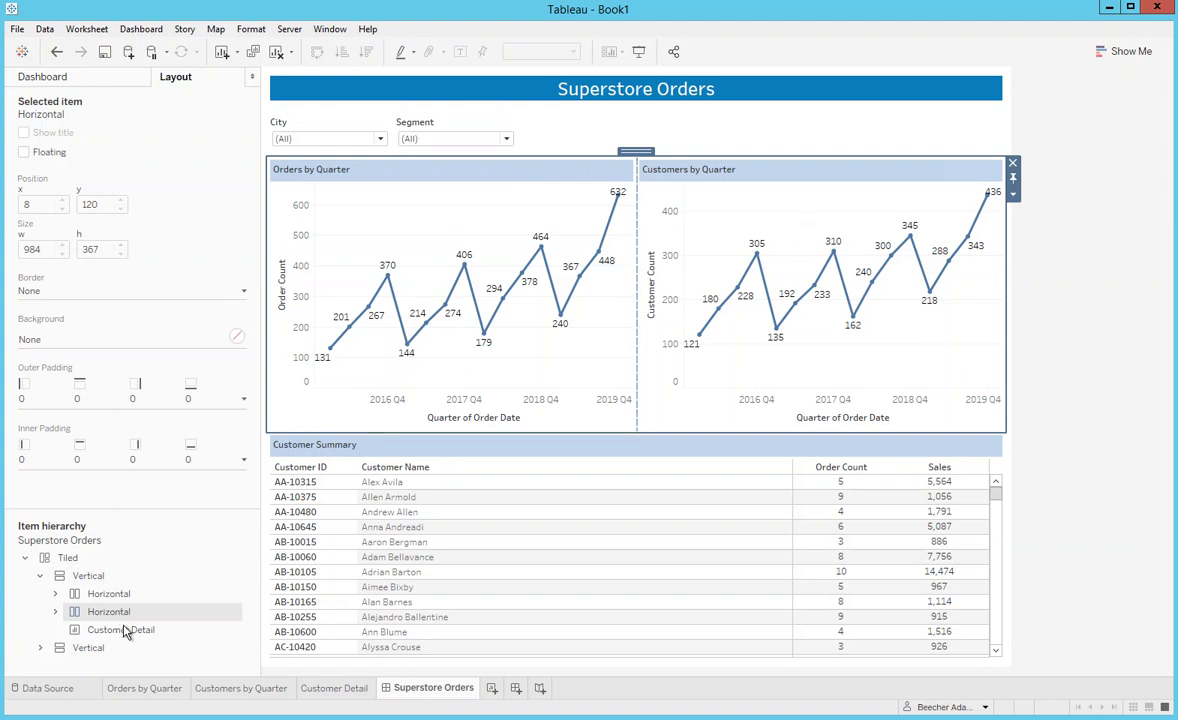
click(123, 630)
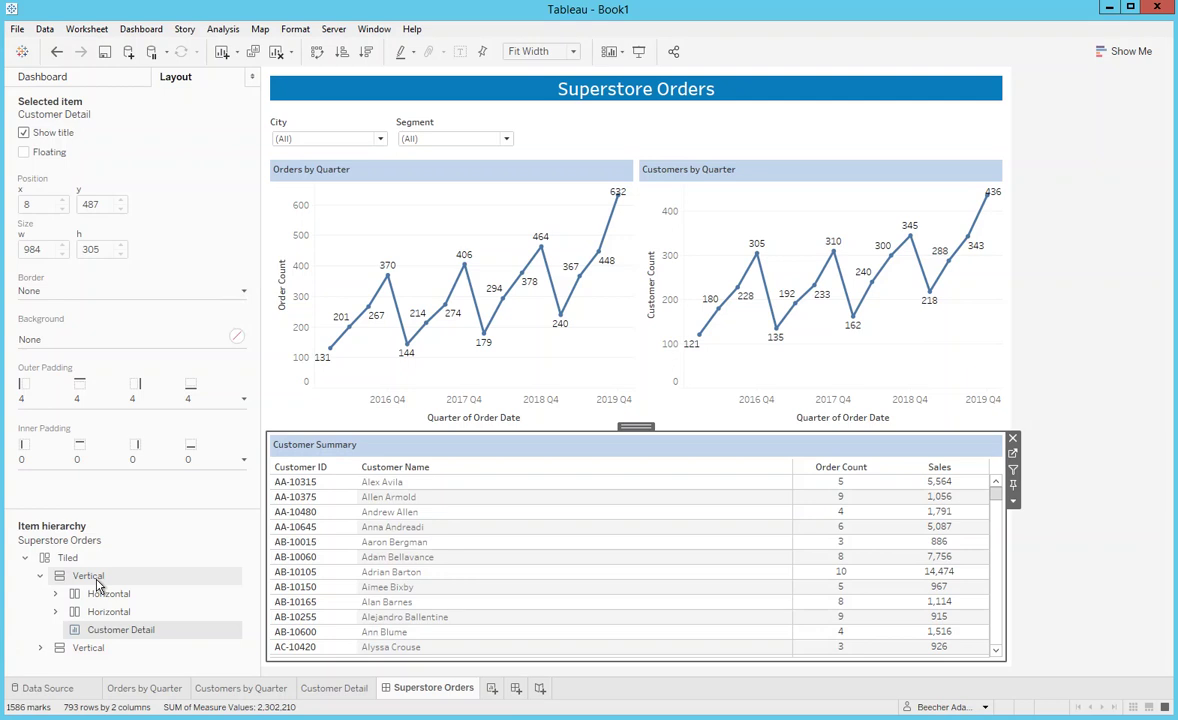
- Create a new dashboard and show its title
click(516, 689)
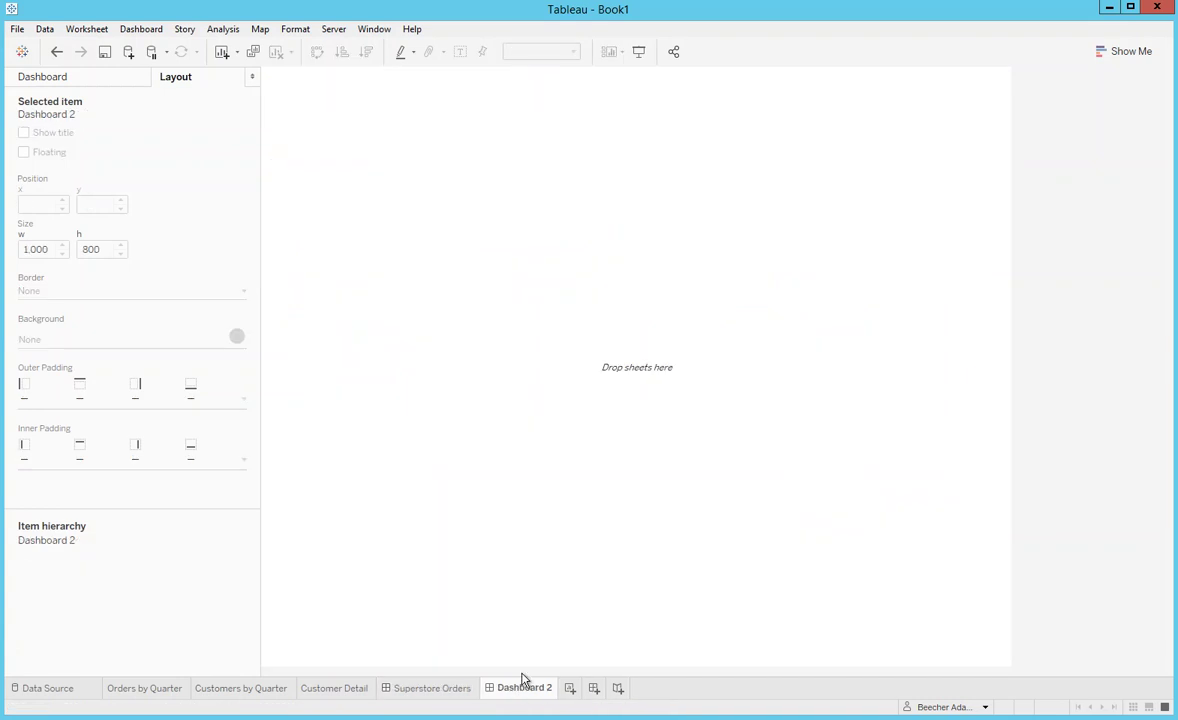
click(140, 29)
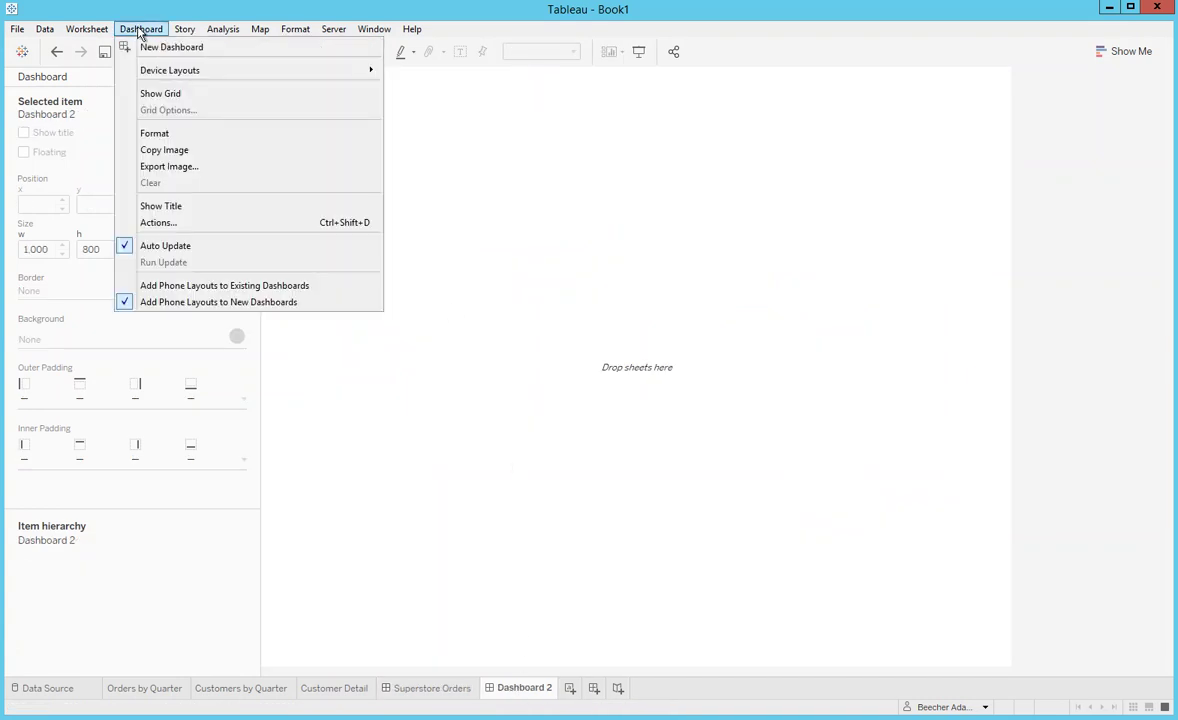
click(150, 204)
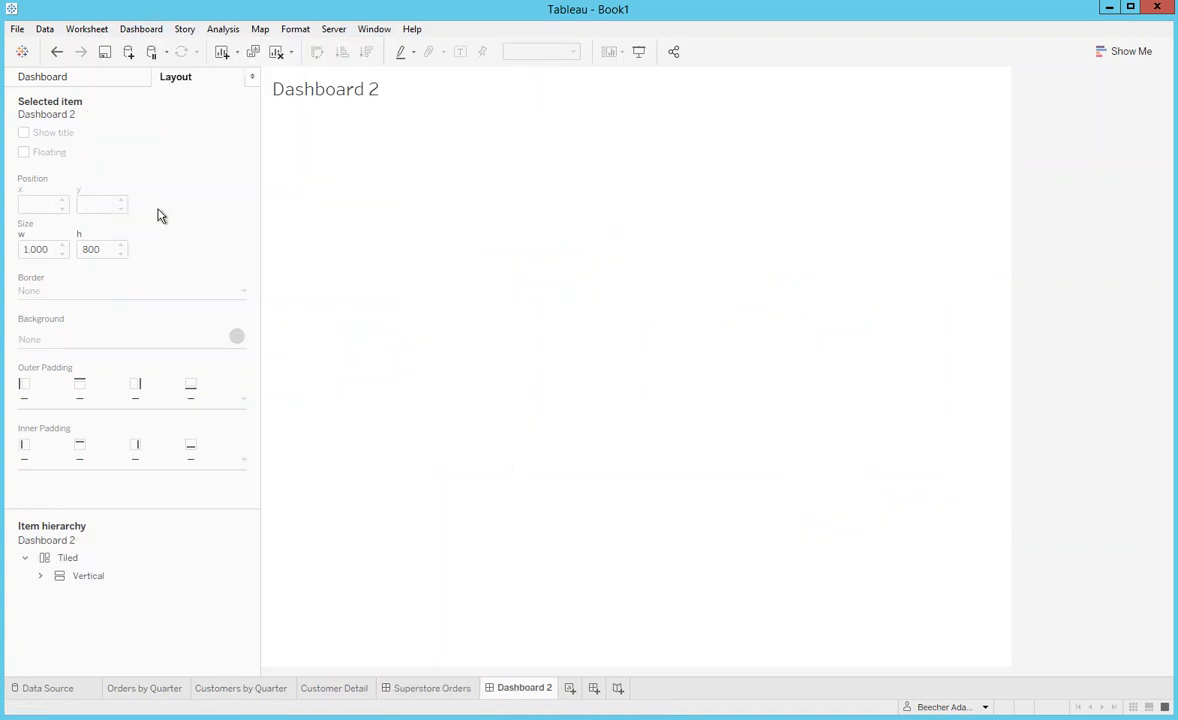
- Centre-align the title text of the new dashboard
double_click(384, 100)
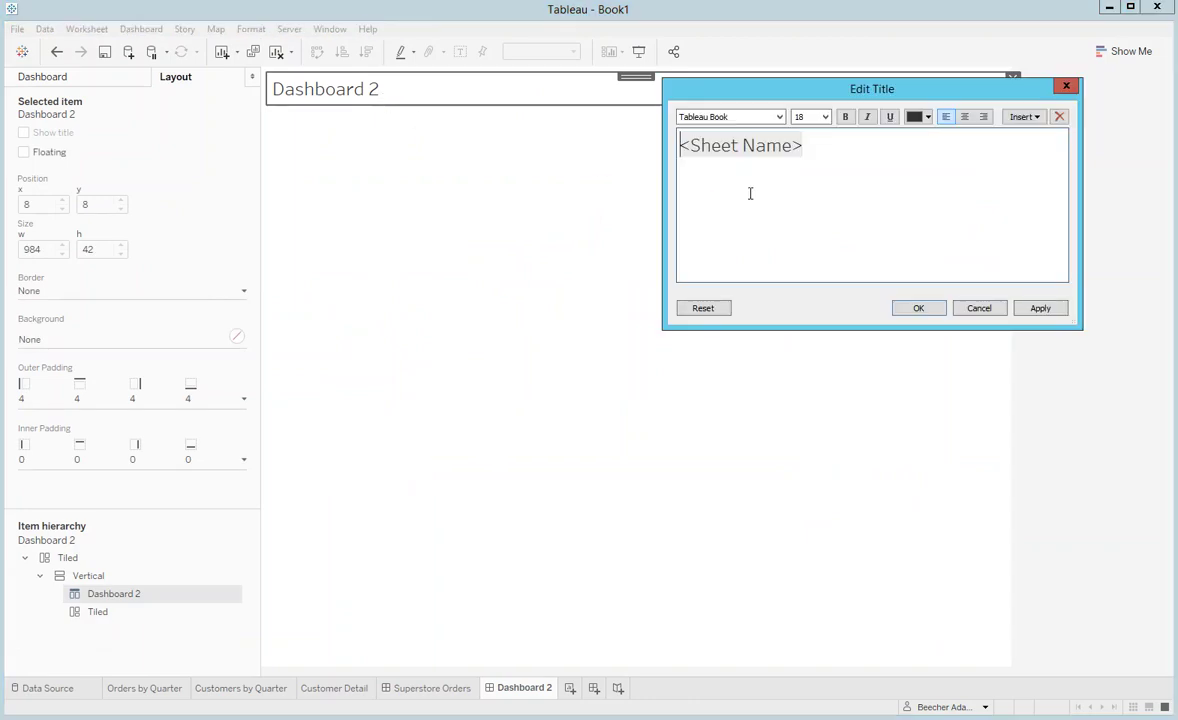
drag(826, 146, 672, 135)
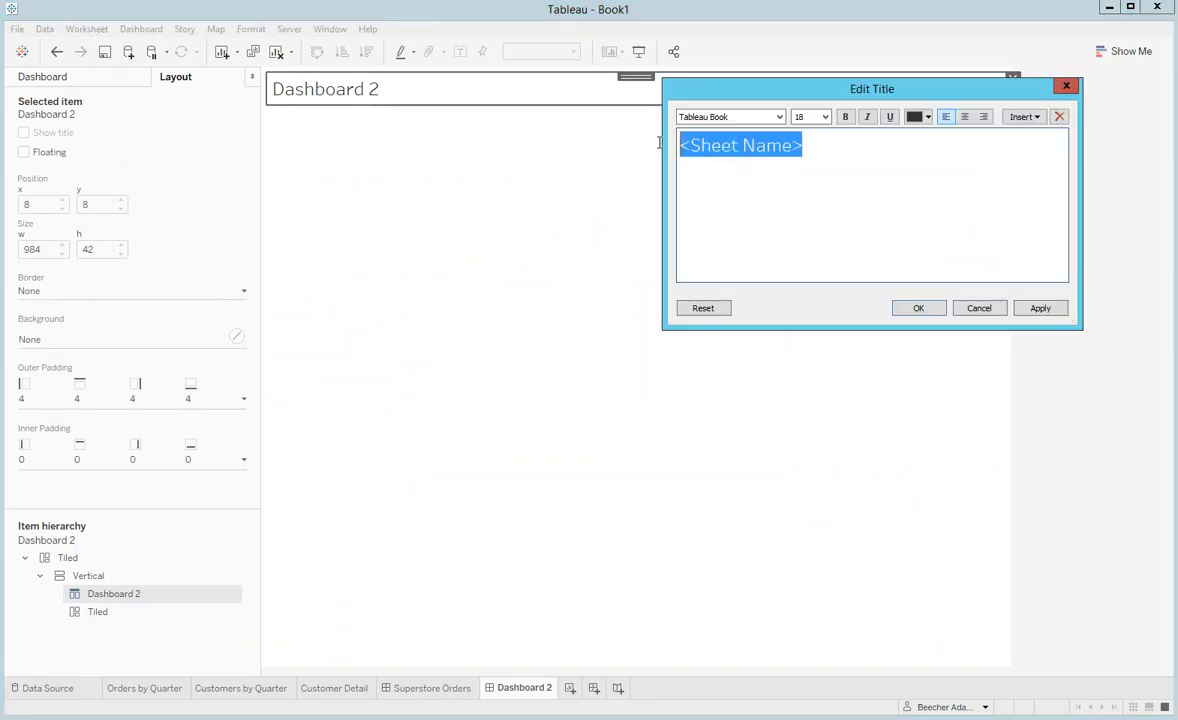
click(964, 117)
click(920, 309)
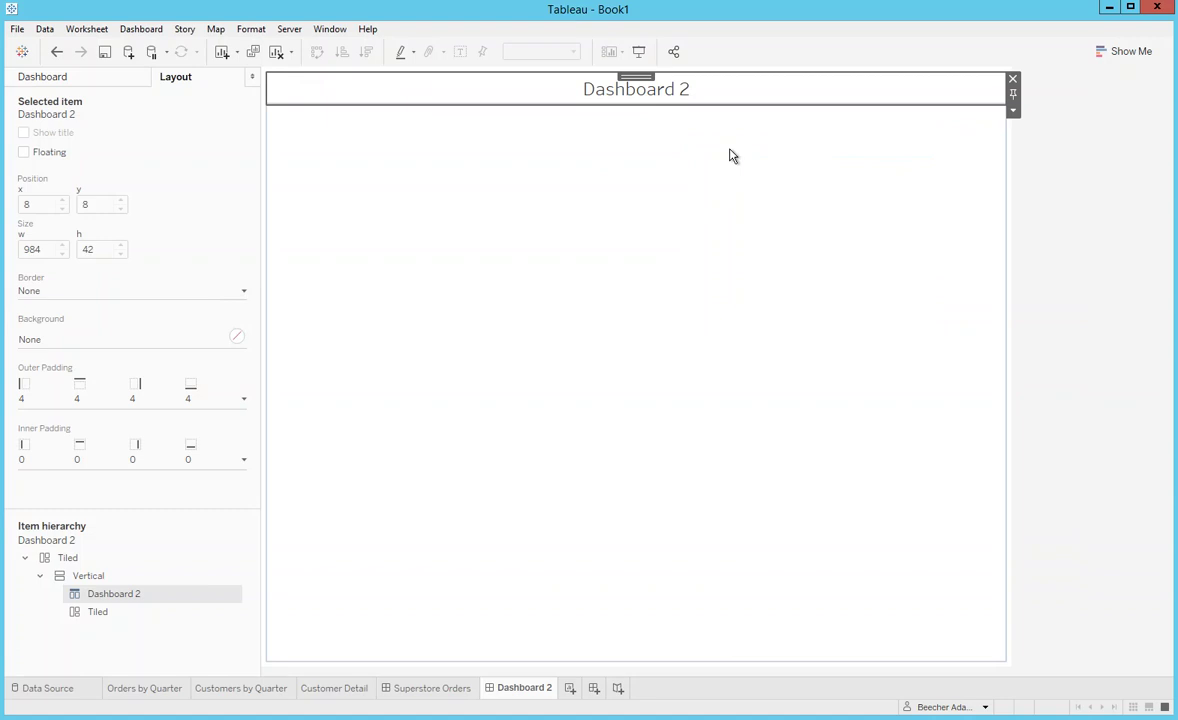
- Add a tiled vertical container across the dashboard's lower half and place a text object "v1" beside it on the left
click(90, 575)
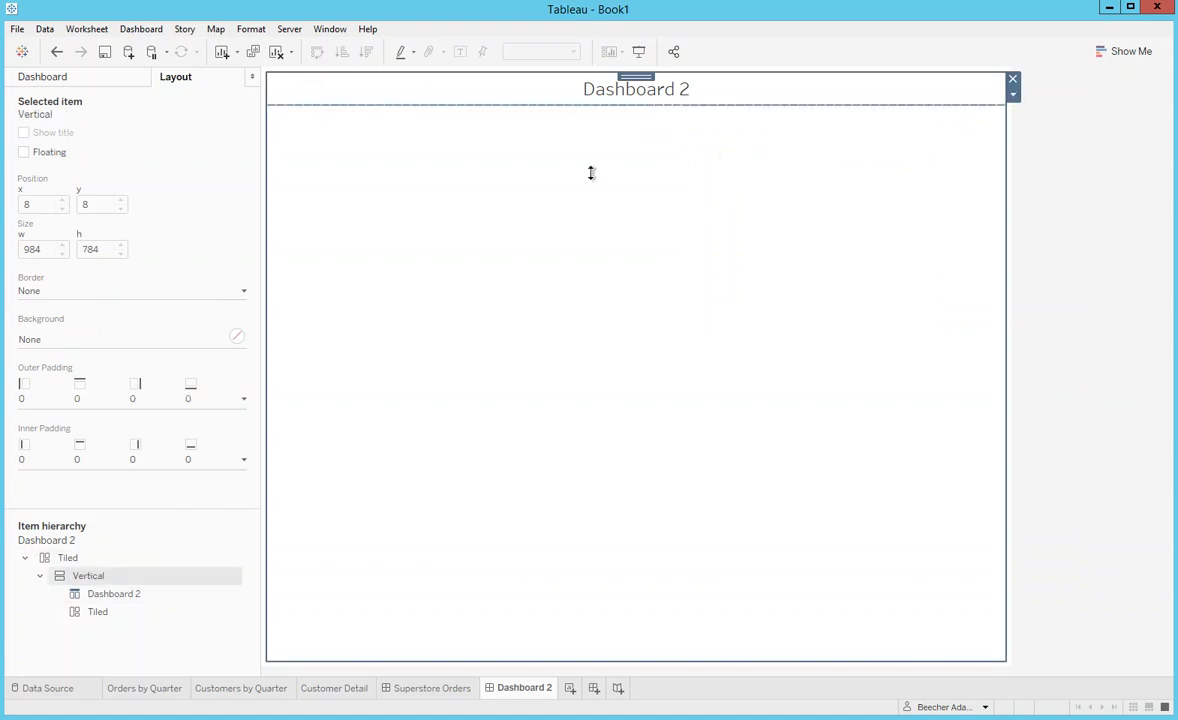
click(75, 79)
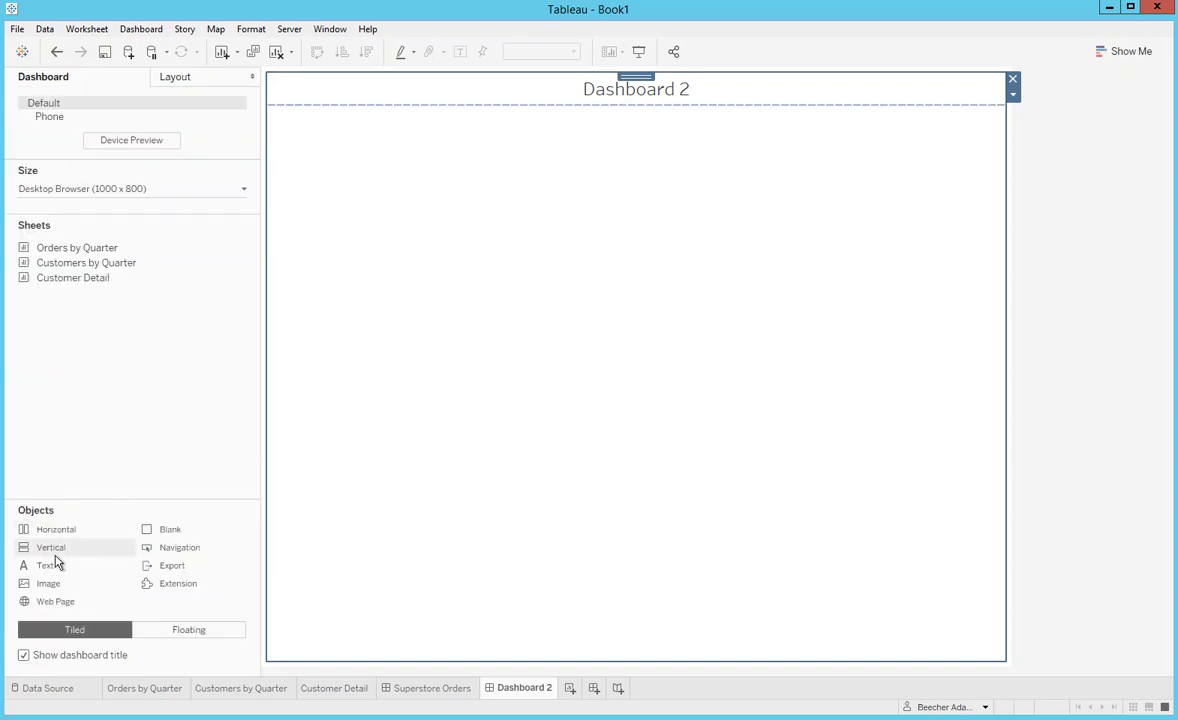
drag(50, 550, 616, 659)
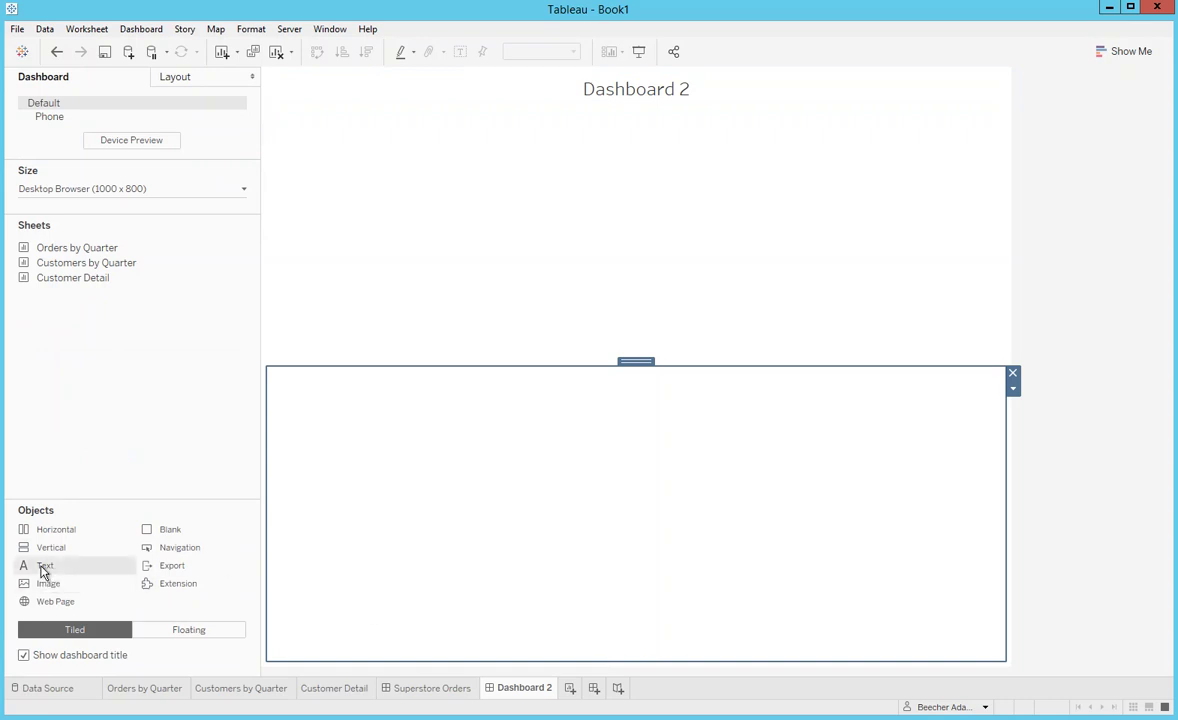
drag(42, 571, 285, 549)
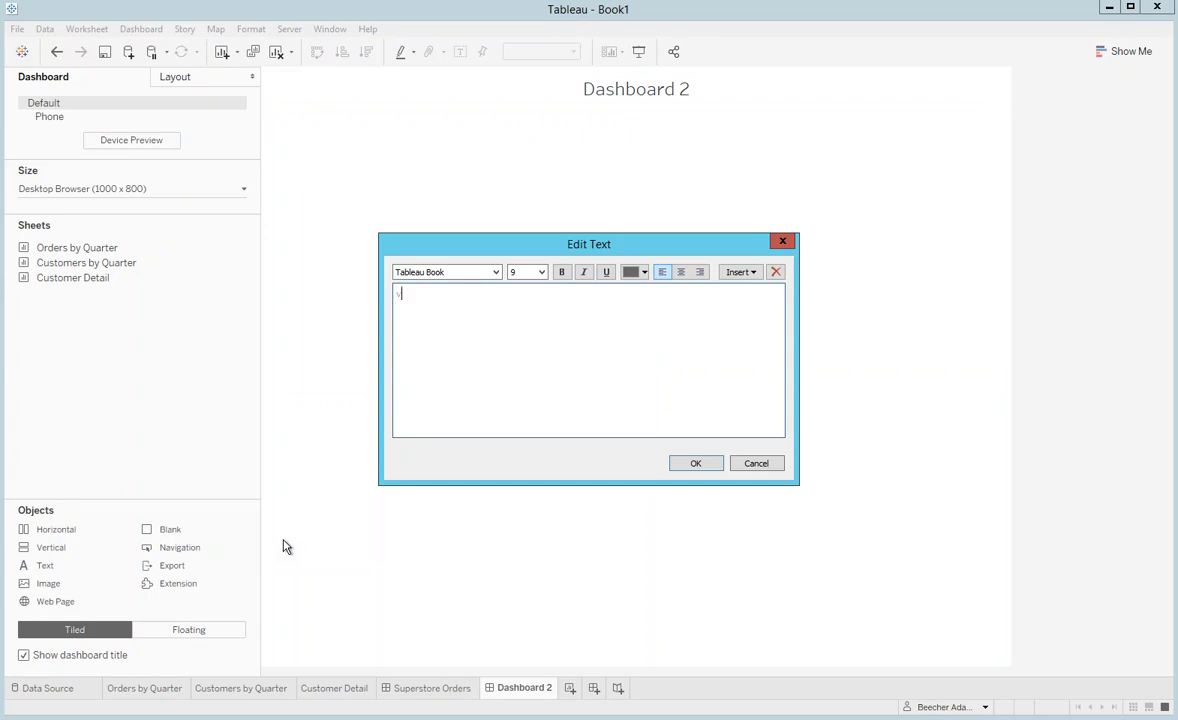
click(690, 467)
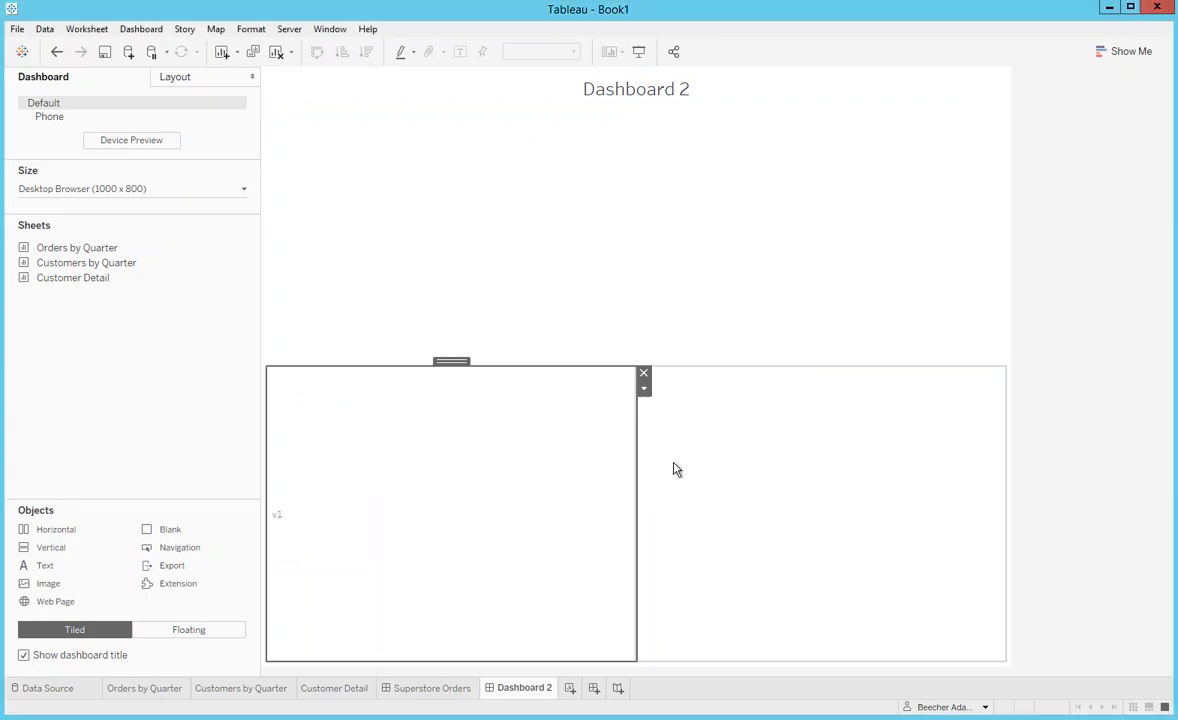
- Add a text object reading "v2" inside the lower vertical container
drag(58, 562, 692, 521)
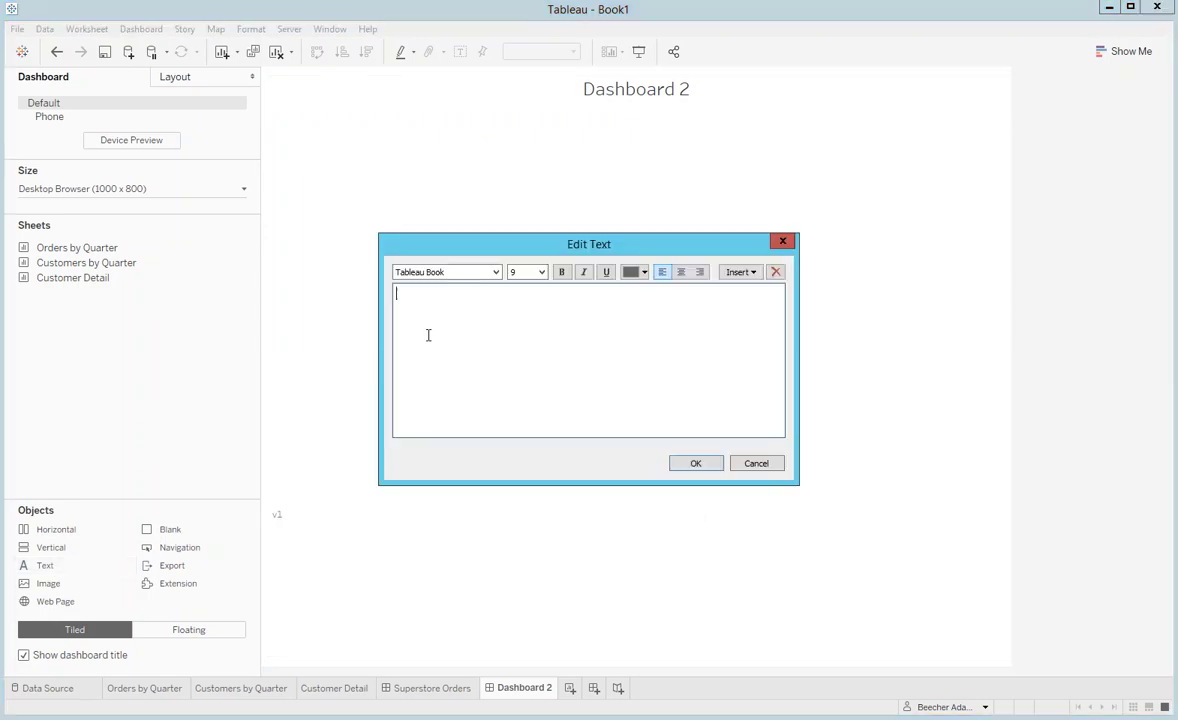
text(v2)
click(678, 464)
- Move the v1 text into the lower vertical container and reorder the two texts so v1 sits above v2
click(177, 77)
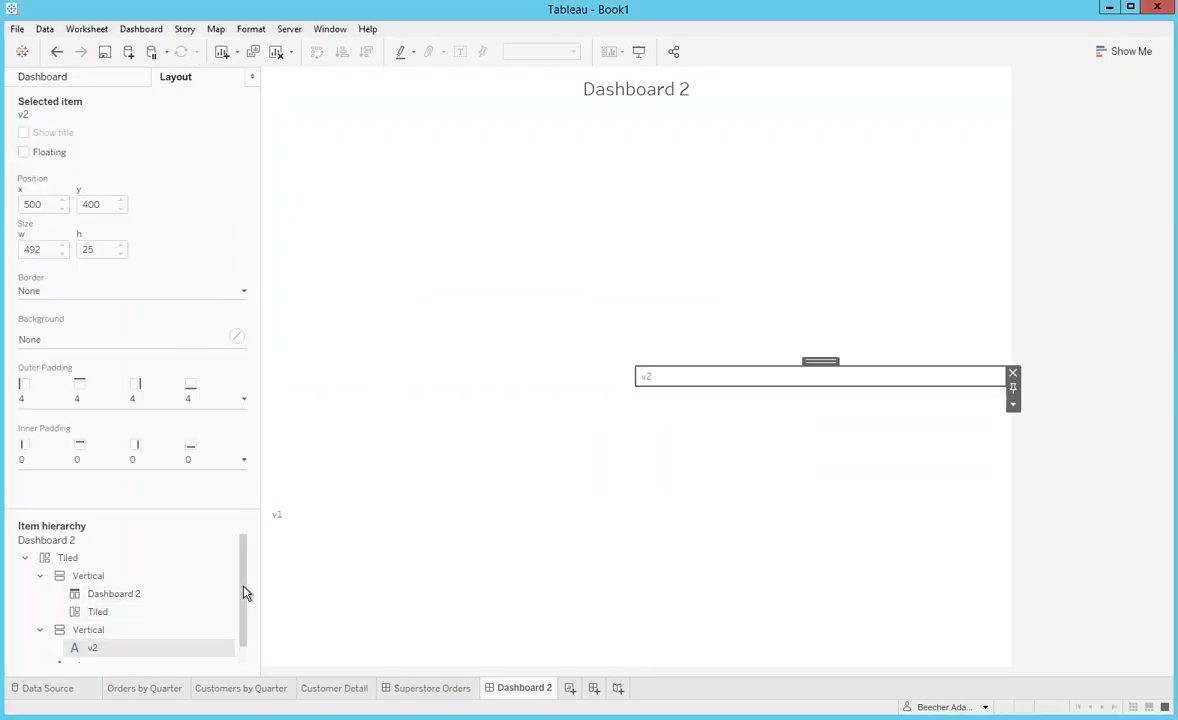
drag(245, 589, 247, 639)
mouse_move(74, 655)
mouse_down()
mouse_move(126, 636)
mouse_move(89, 576)
mouse_move(76, 660)
mouse_move(581, 486)
mouse_move(63, 668)
mouse_move(78, 657)
mouse_up()
click(78, 657)
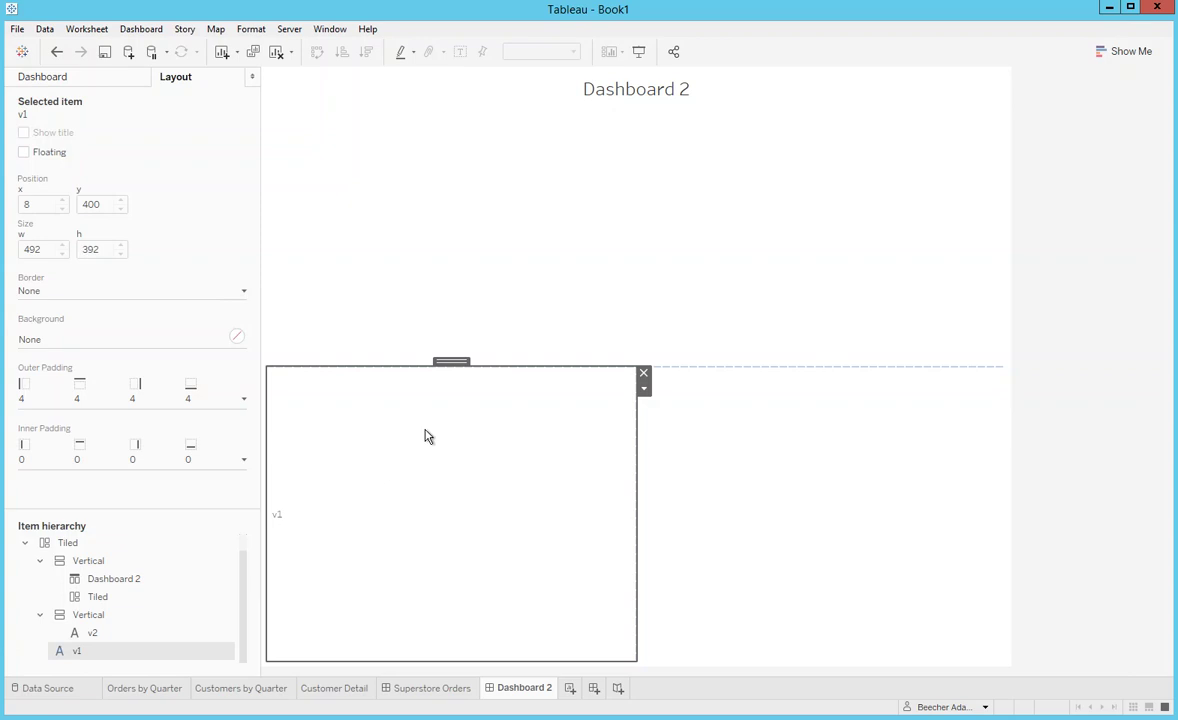
mouse_move(448, 361)
mouse_down()
mouse_move(502, 352)
mouse_move(581, 363)
mouse_move(686, 413)
mouse_move(697, 403)
mouse_up()
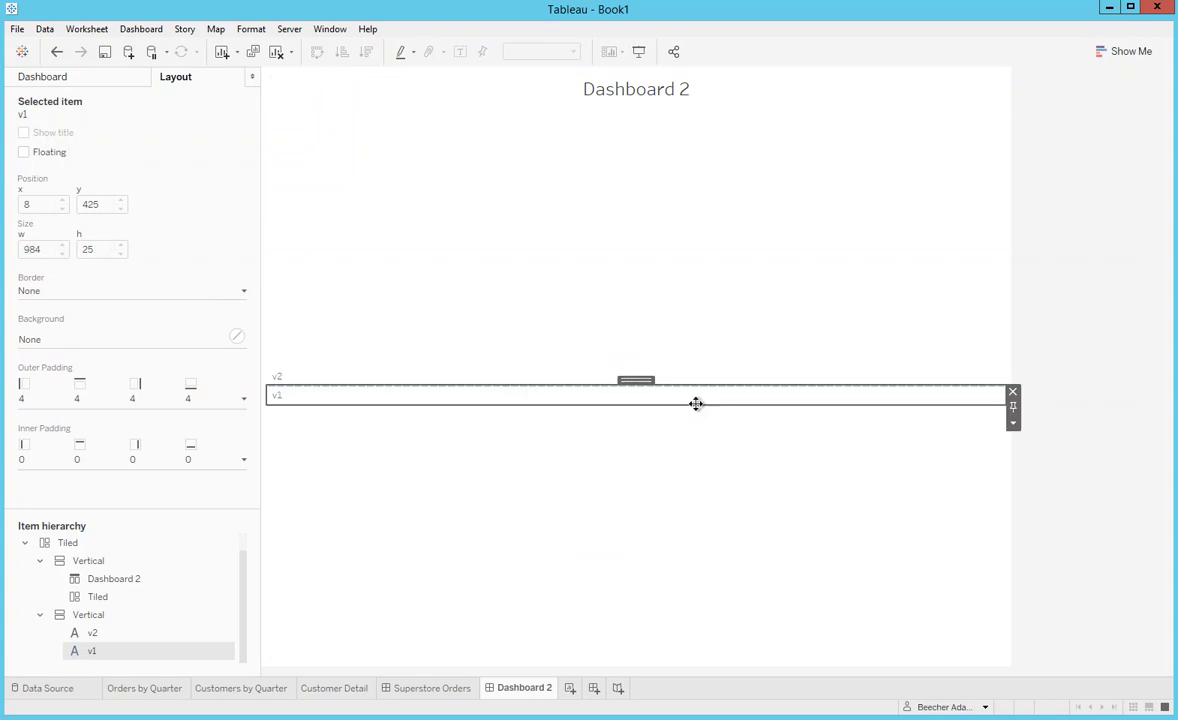
click(480, 378)
drag(635, 361, 629, 421)
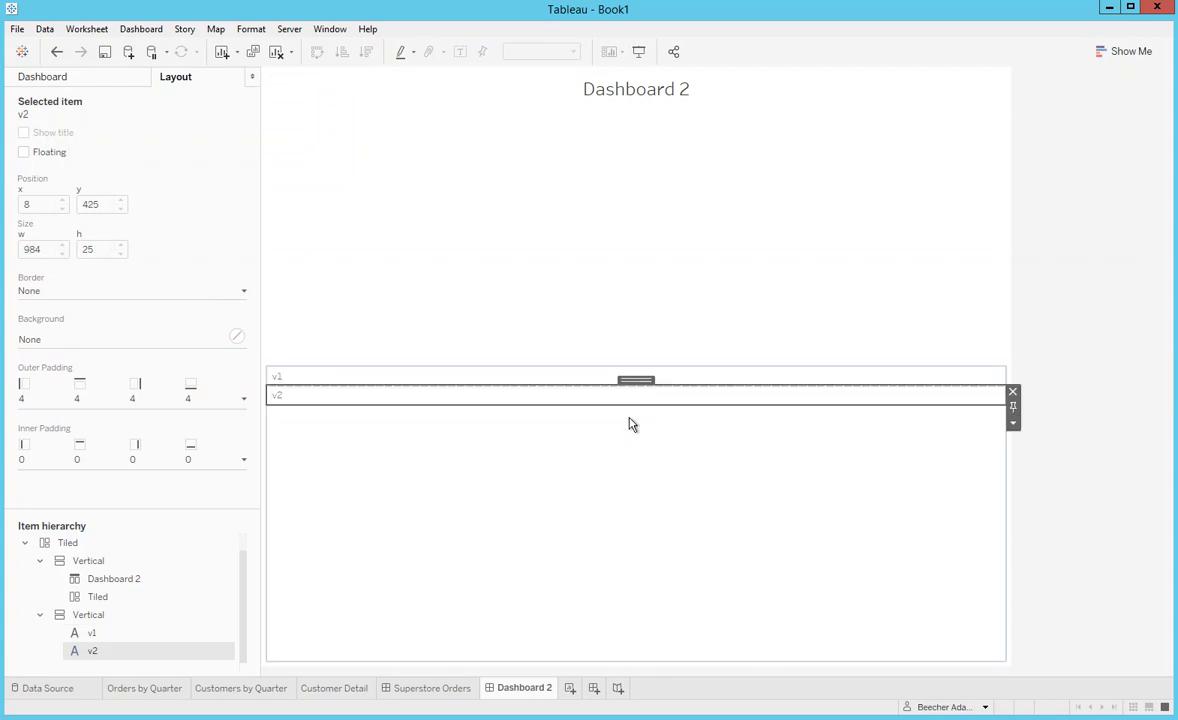
click(92, 617)
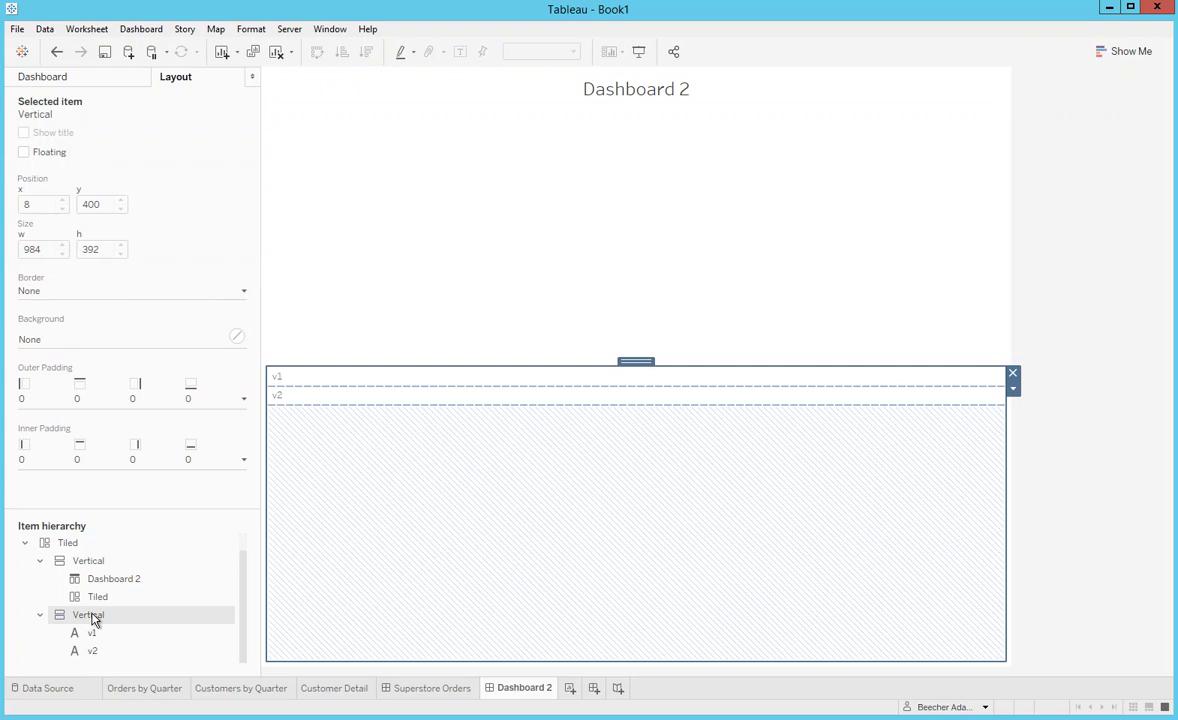
- Insert a horizontal container between the v1 and v2 texts in the vertical container
click(58, 78)
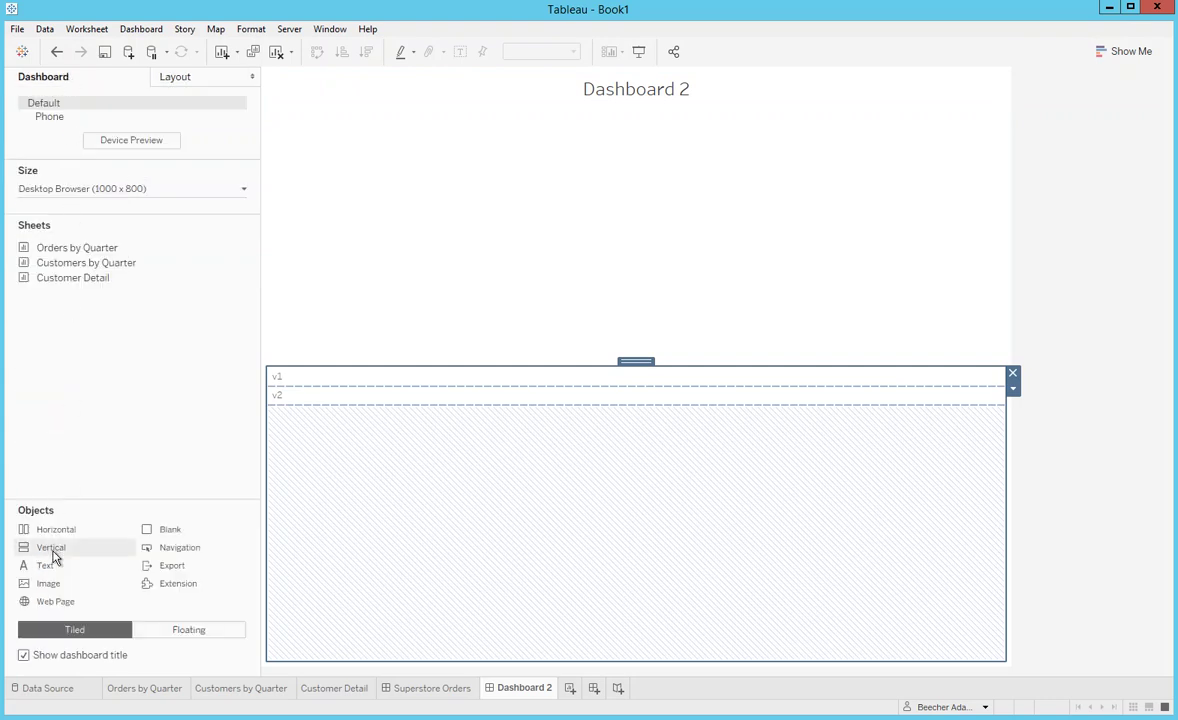
drag(58, 537, 450, 398)
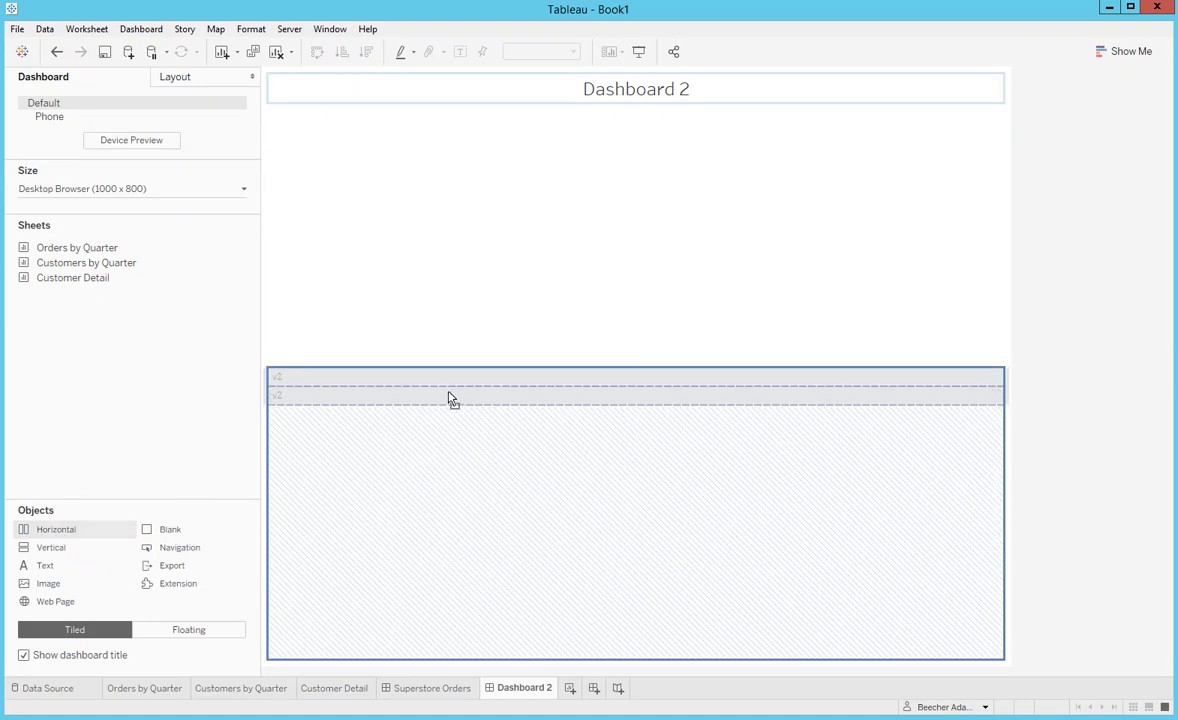
drag(450, 398, 450, 398)
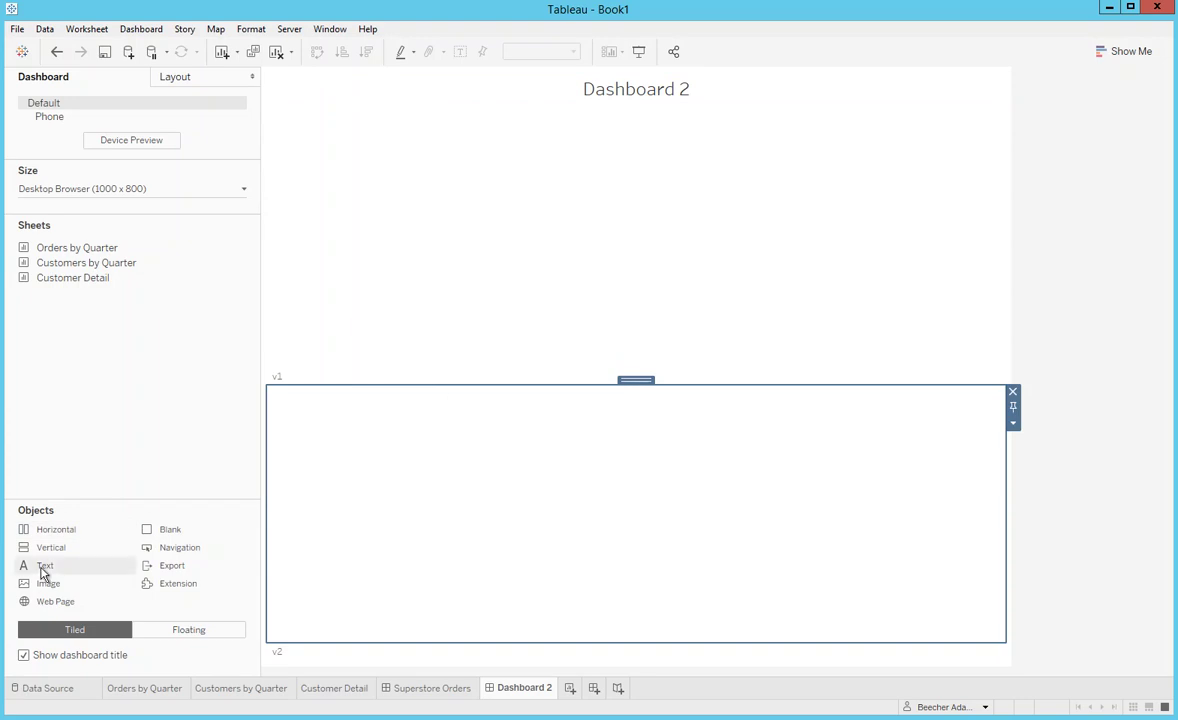
- Place text objects "h1" and "h2" side by side in the horizontal container
drag(44, 570, 323, 544)
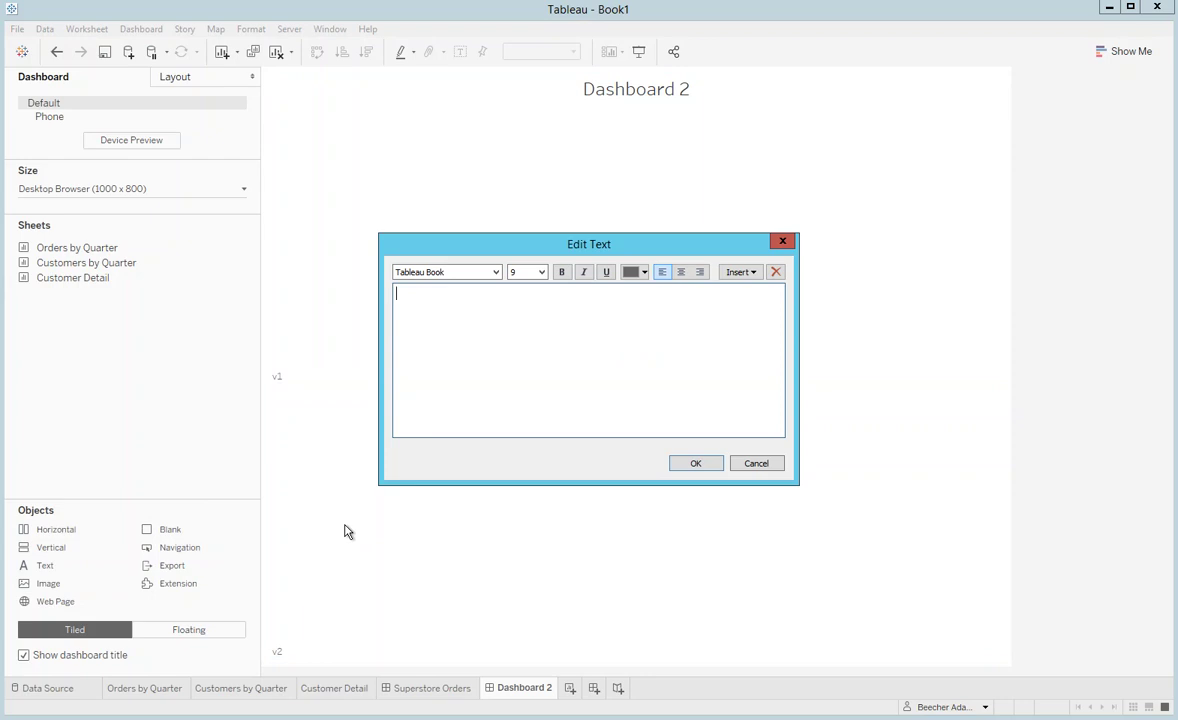
click(695, 465)
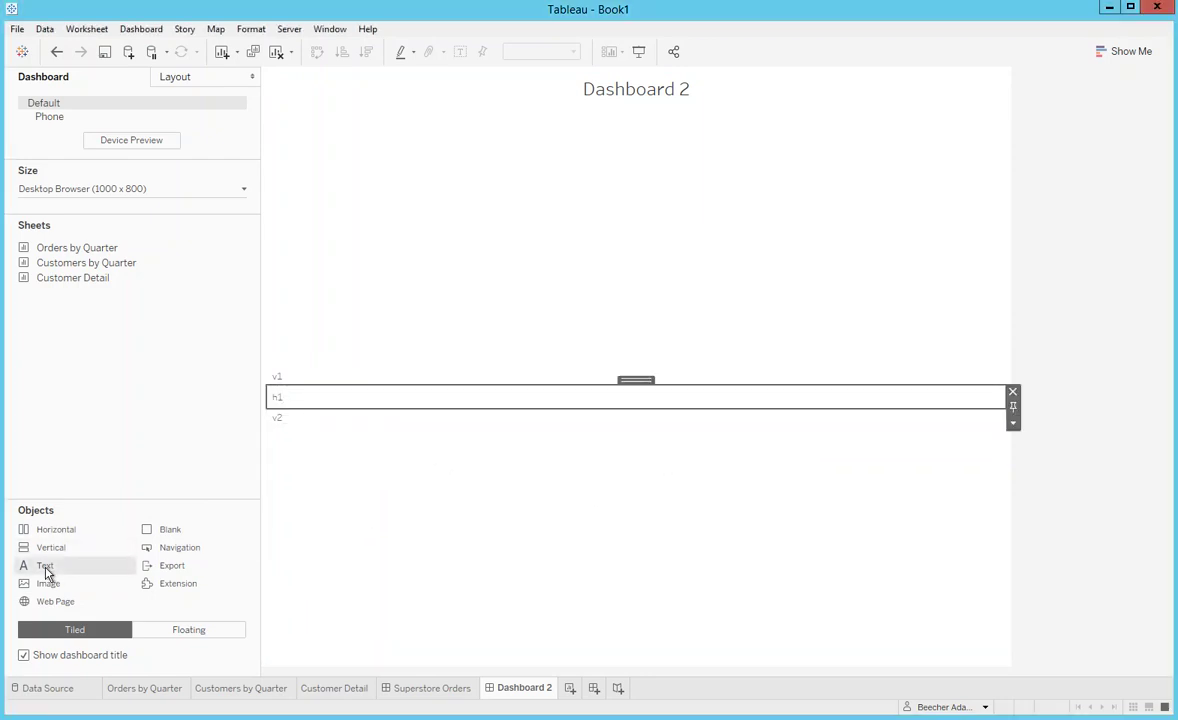
drag(50, 571, 970, 410)
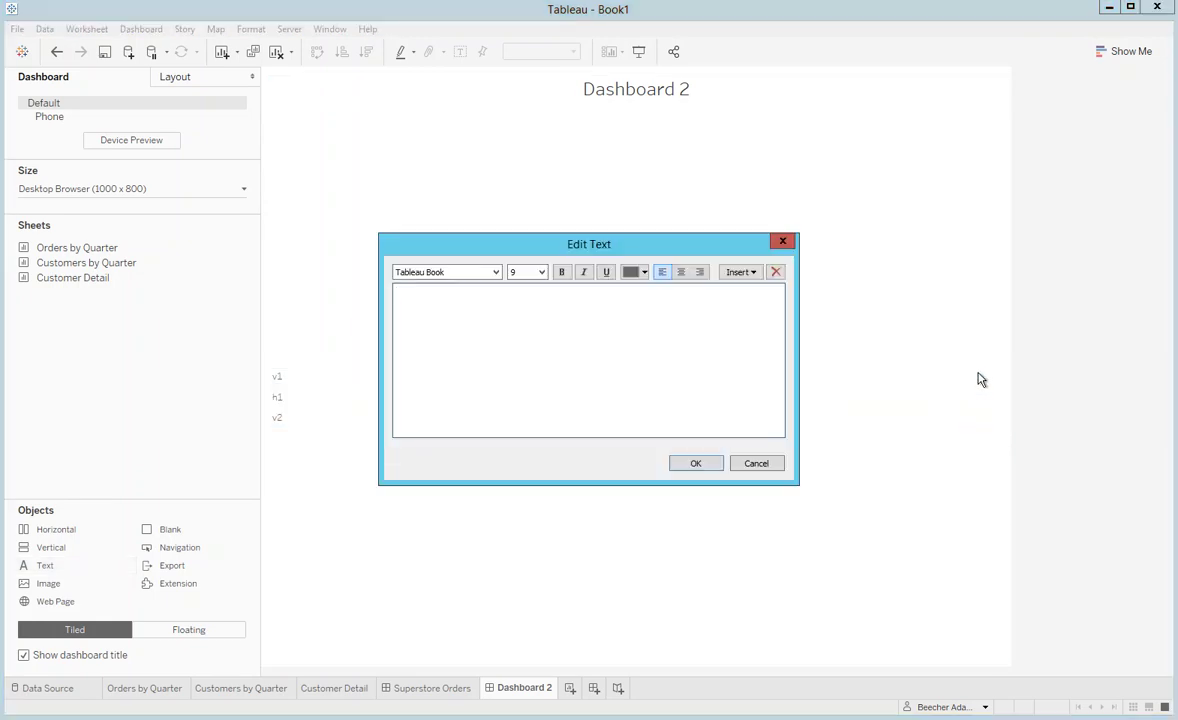
click(695, 464)
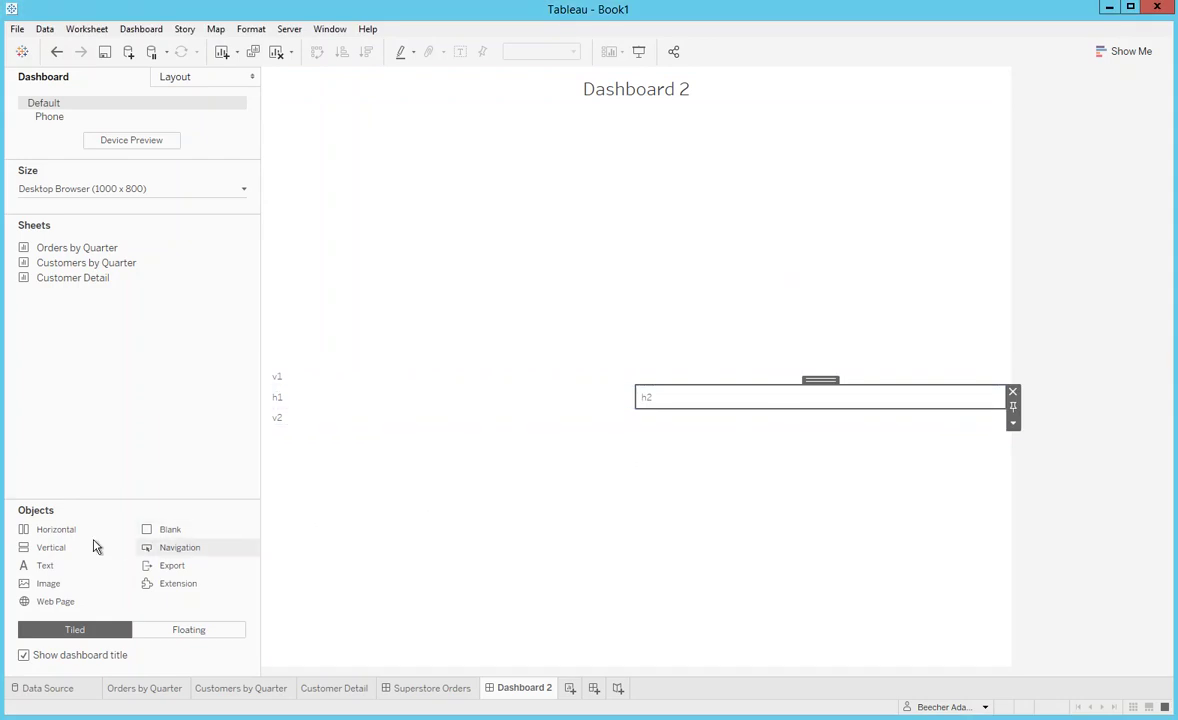
- Insert a second horizontal container between the h1/h2 row and v2, holding text objects "h3" and "h4" side by side
drag(60, 535, 453, 421)
mouse_move(47, 566)
mouse_down()
mouse_move(229, 534)
mouse_move(366, 537)
mouse_up()
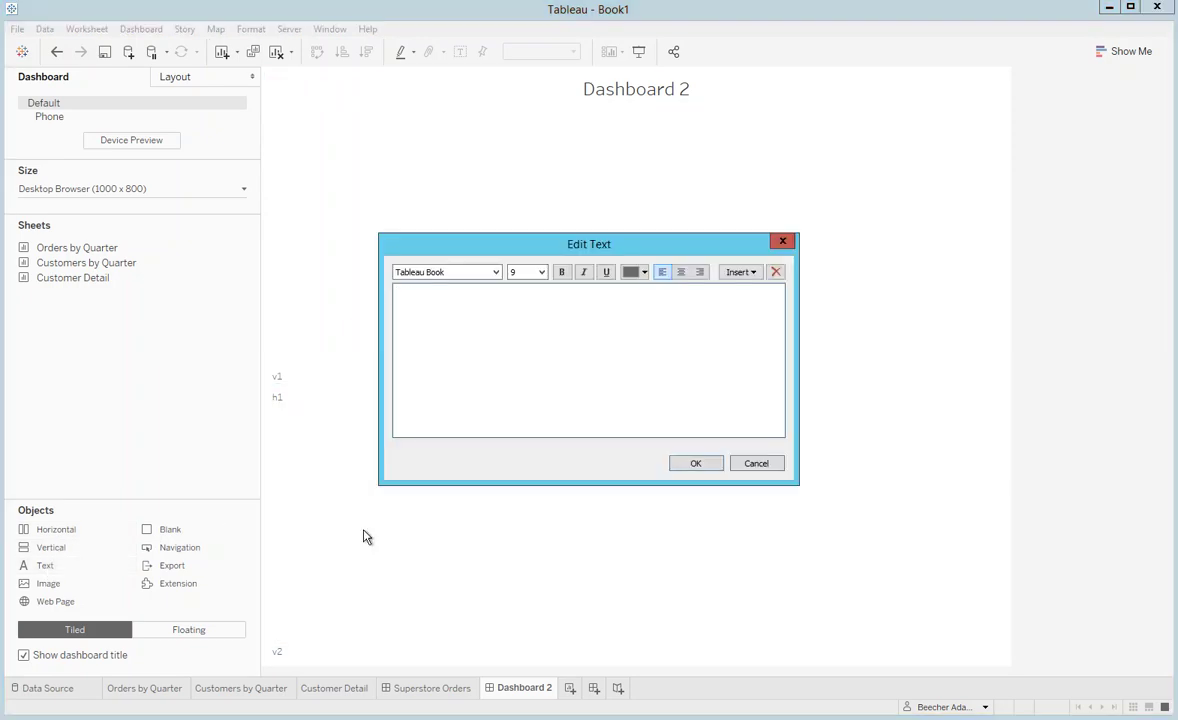
click(694, 464)
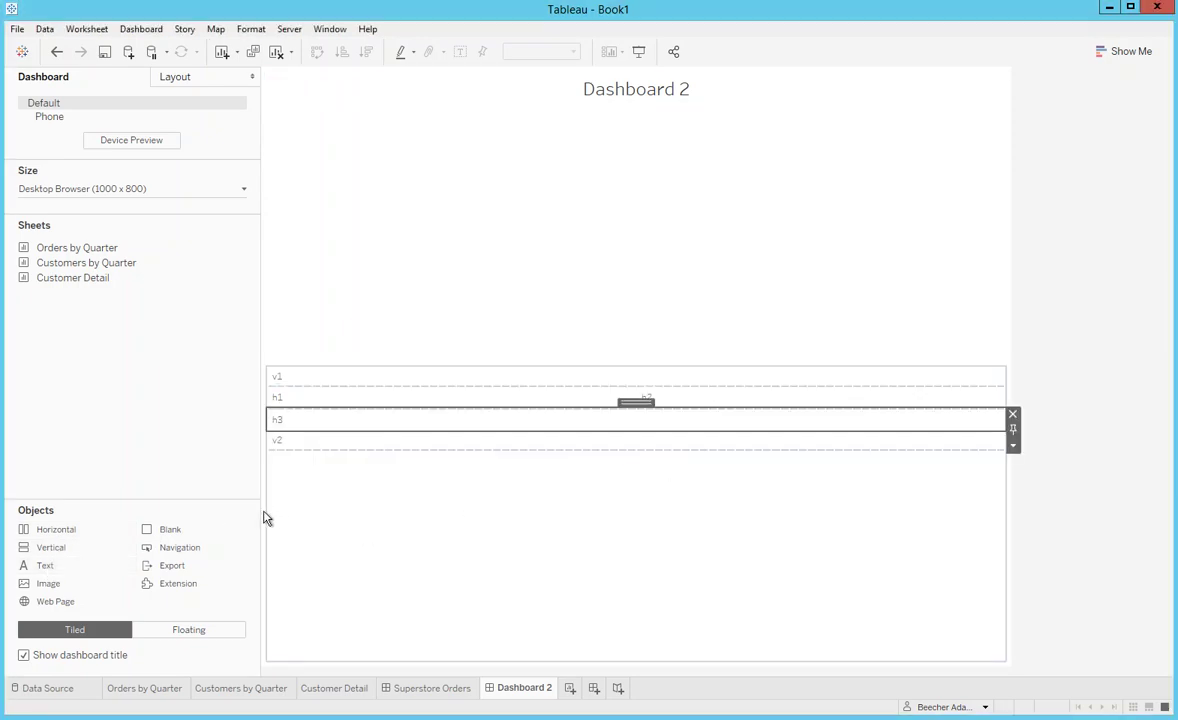
drag(53, 567, 907, 426)
text(h4)
click(712, 464)
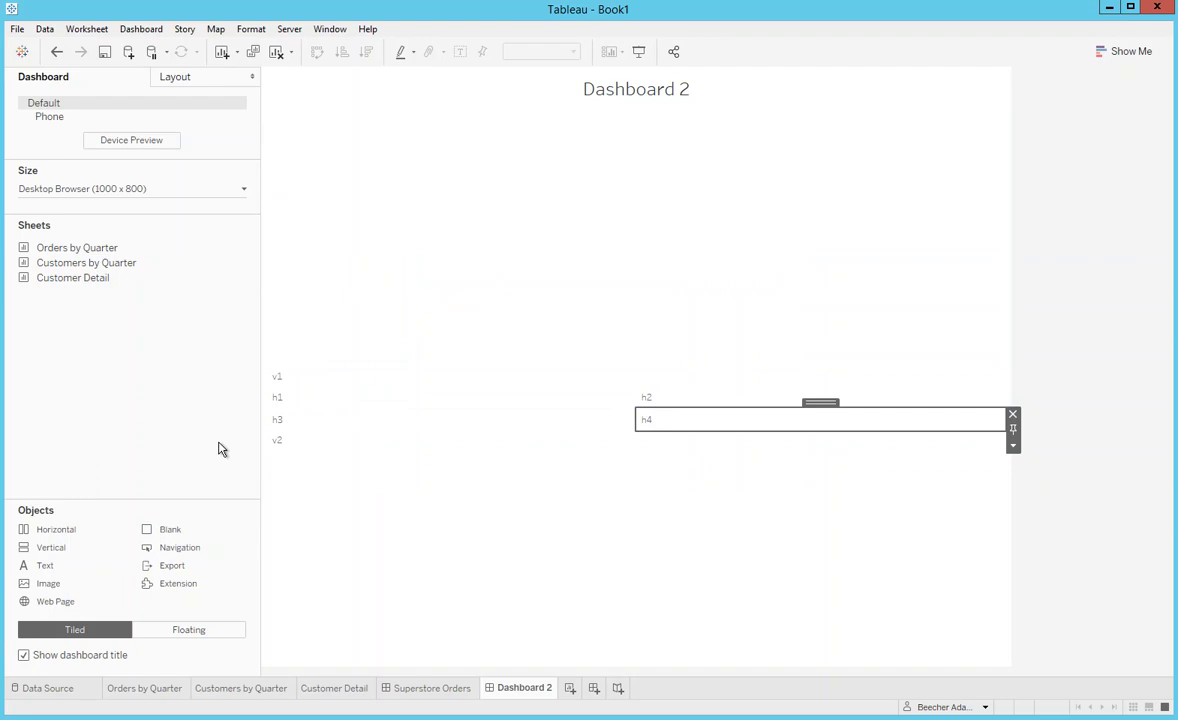
- Place the Customer Detail sheet in the lower vertical container, between the h3/h4 row and the v2 text
click(88, 279)
mouse_move(87, 283)
drag(87, 283, 477, 433)
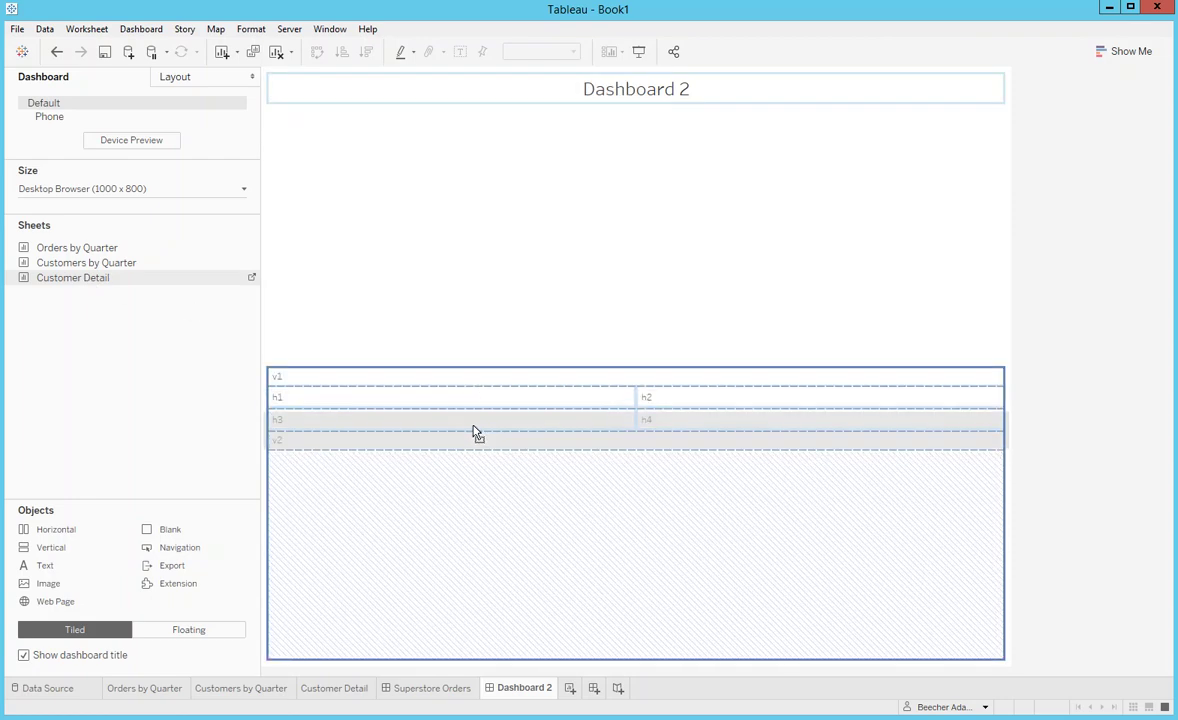
drag(474, 428, 474, 428)
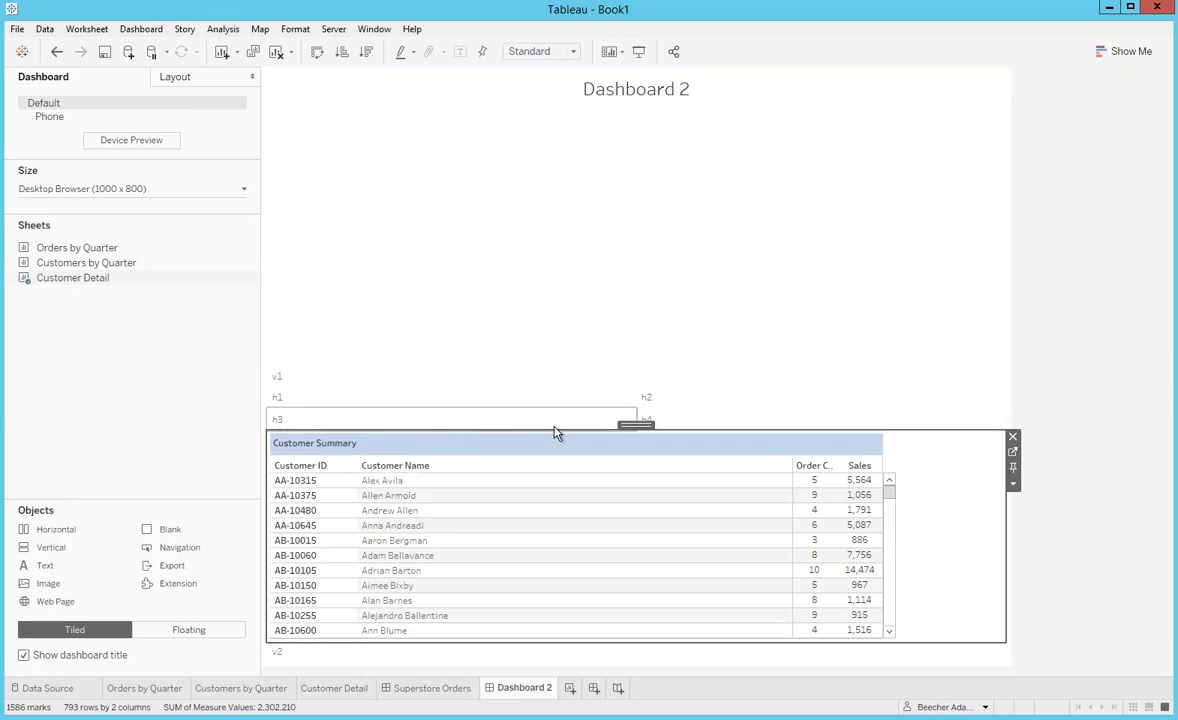
- Select the horizontal container holding h3 and h4 and increase its height to make room for charts
click(85, 253)
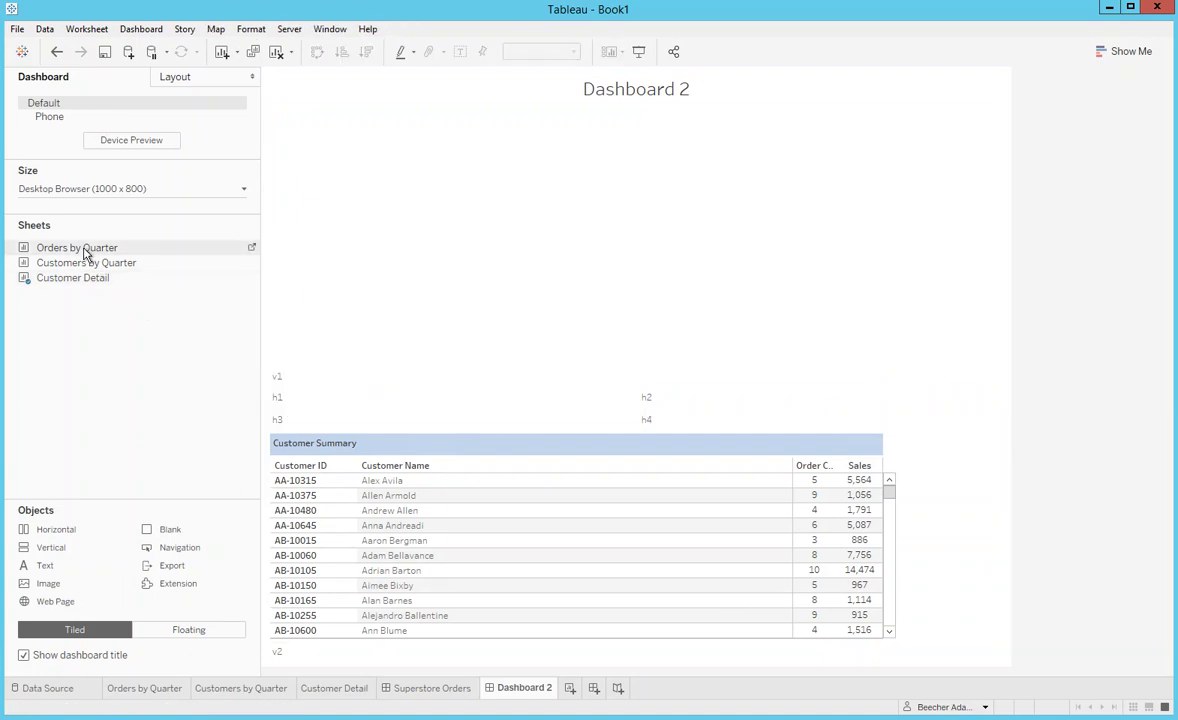
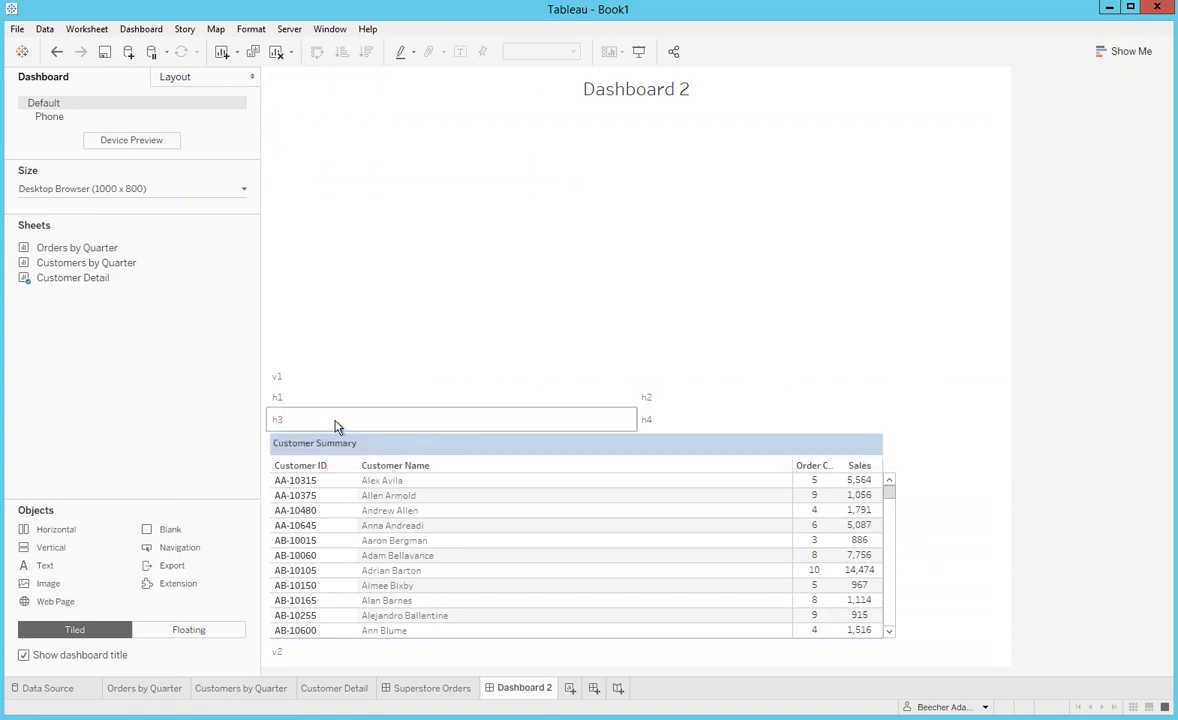
click(337, 426)
click(644, 448)
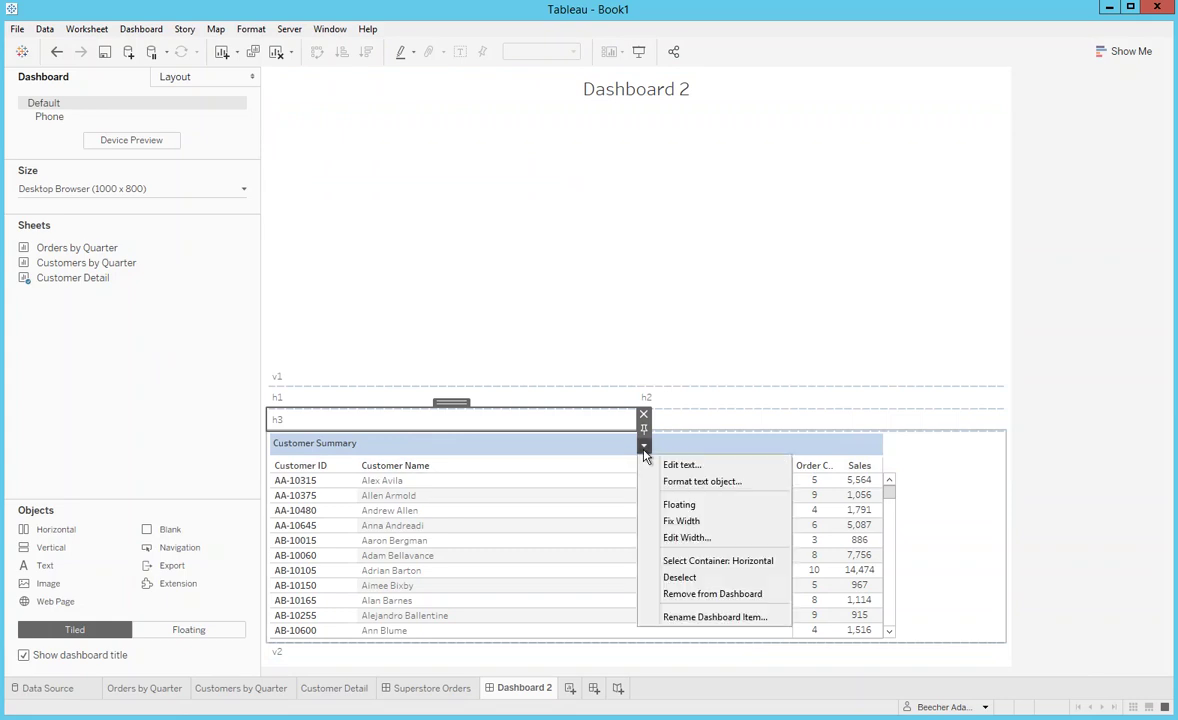
click(702, 558)
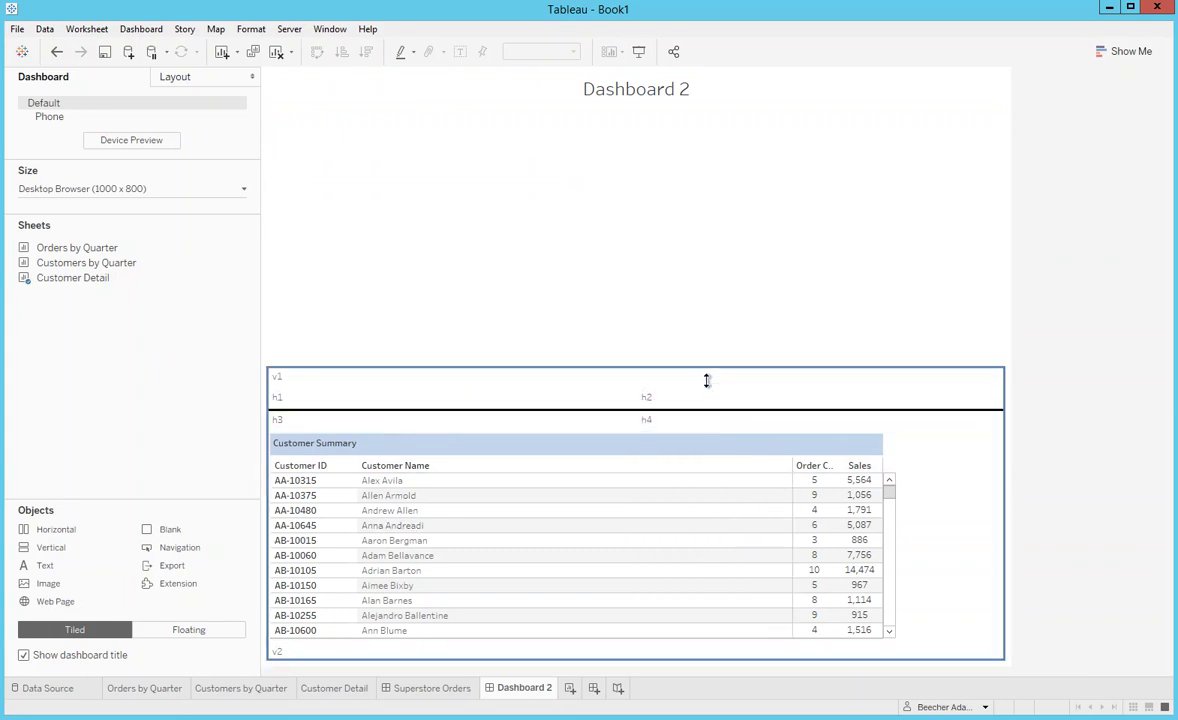
click(512, 425)
click(644, 449)
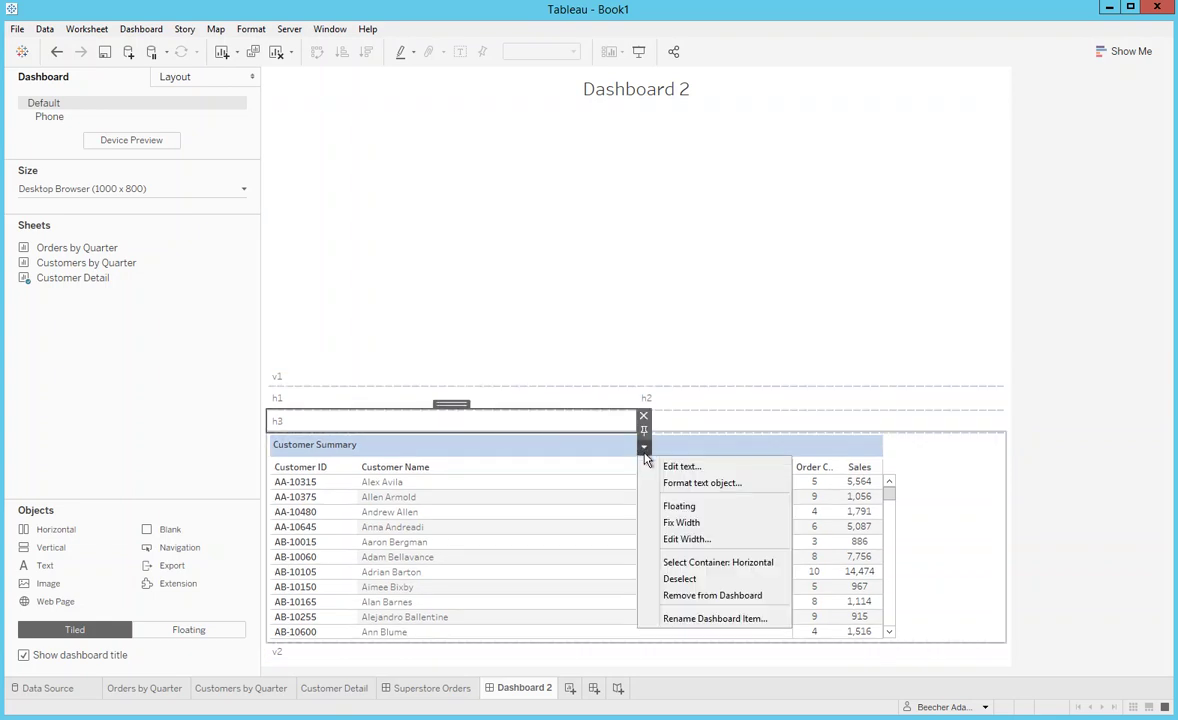
click(699, 560)
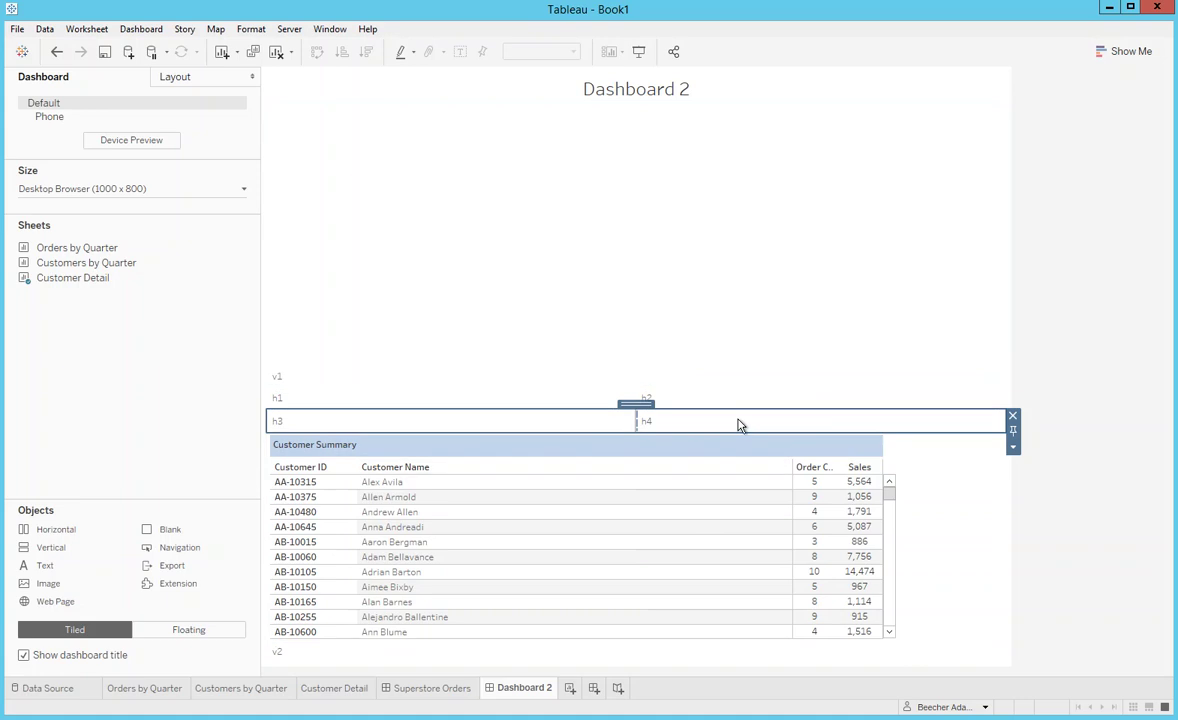
drag(732, 432, 735, 504)
- Place the Orders by Quarter and Customers by Quarter sheets side by side between the h3 and h4 texts
mouse_move(44, 268)
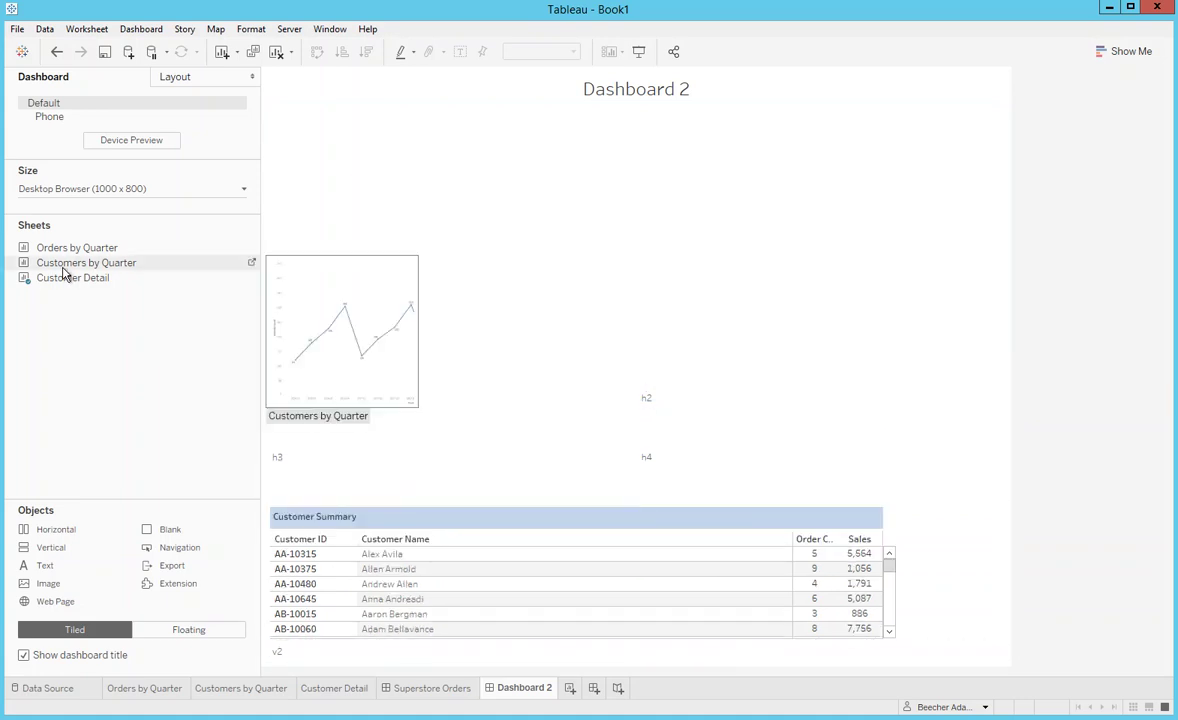
drag(63, 254, 606, 457)
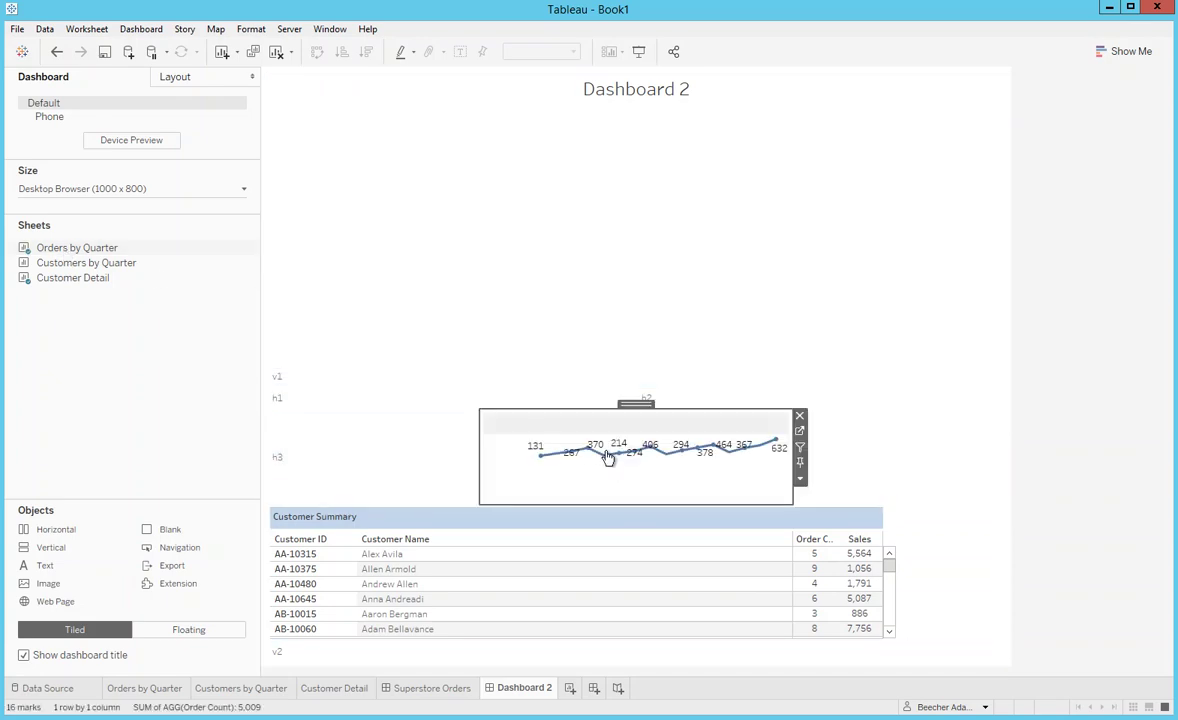
drag(100, 263, 779, 454)
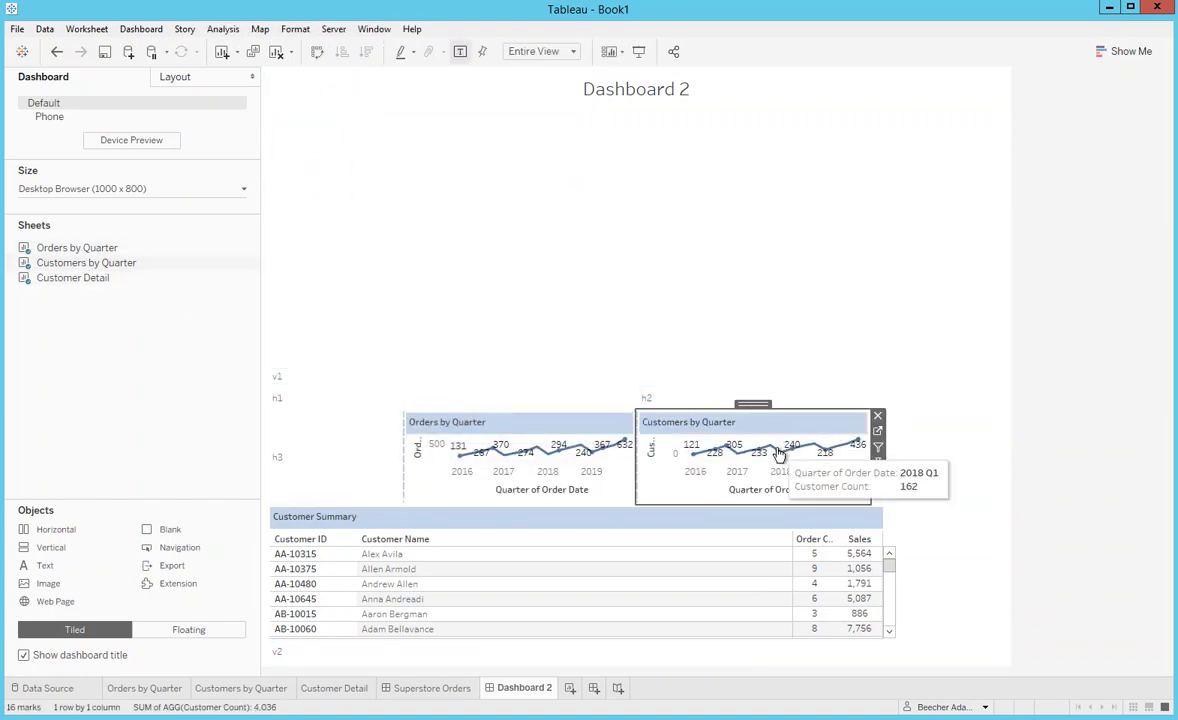
- Show the City and Segment filters of the Customers by Quarter sheet on the dashboard
click(879, 484)
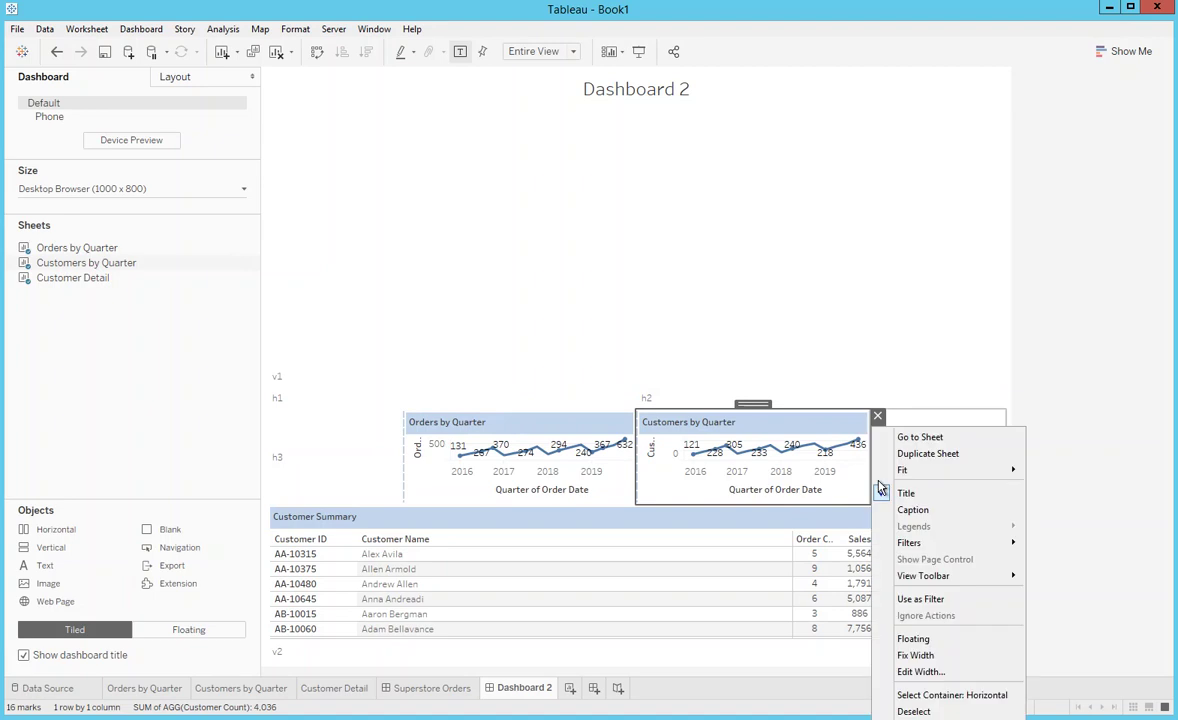
click(906, 493)
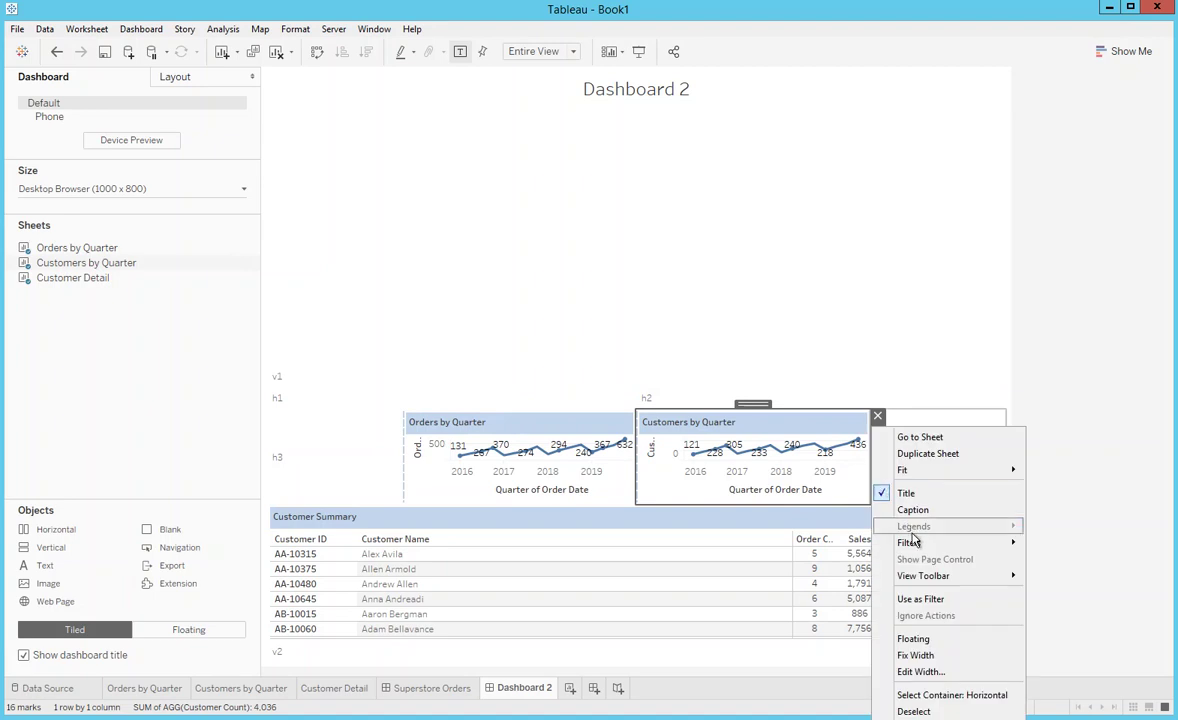
mouse_move(908, 543)
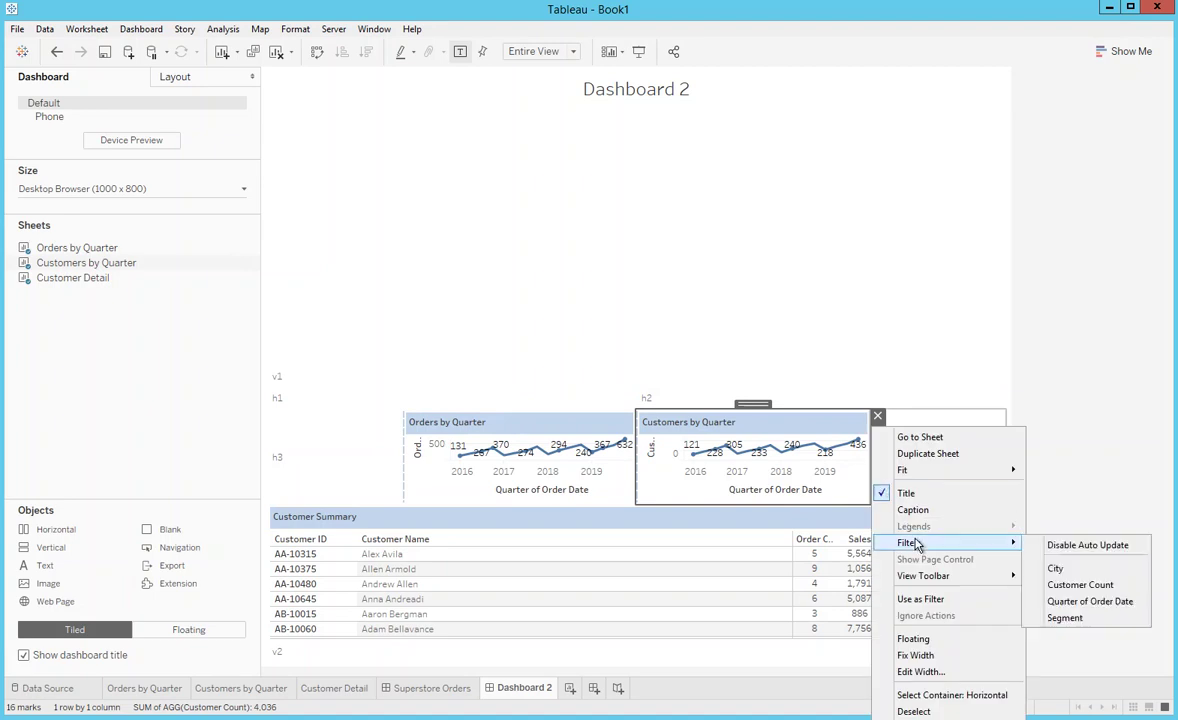
click(1052, 569)
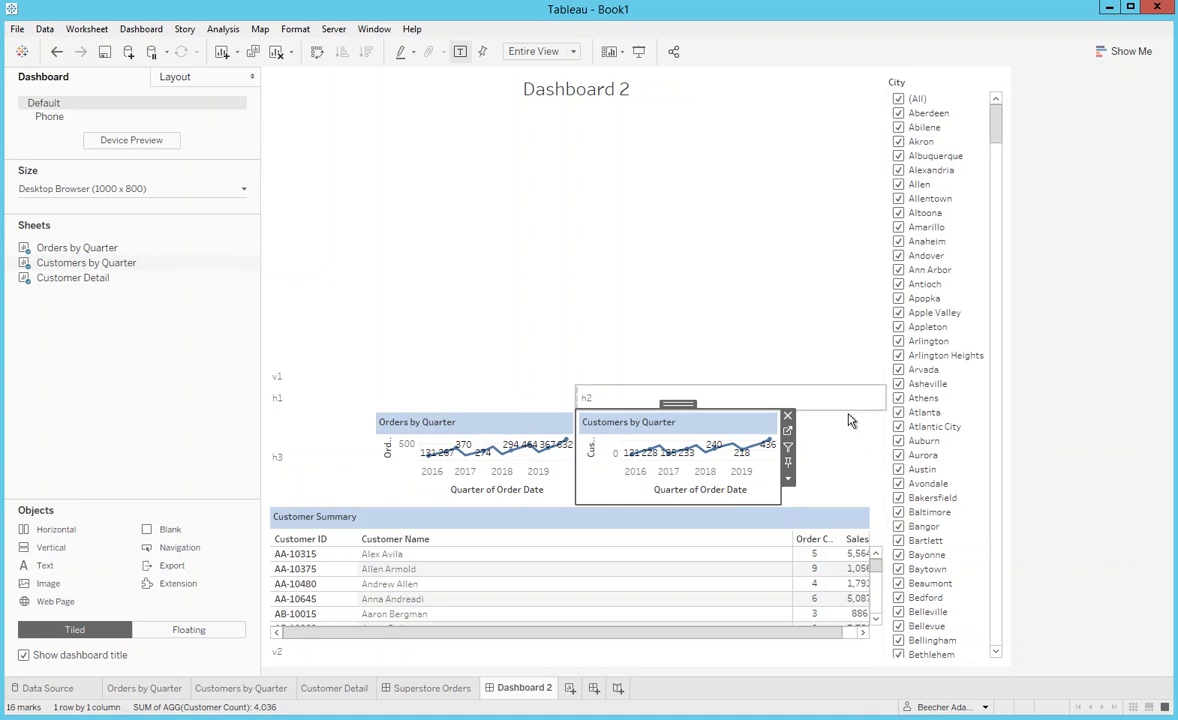
click(788, 482)
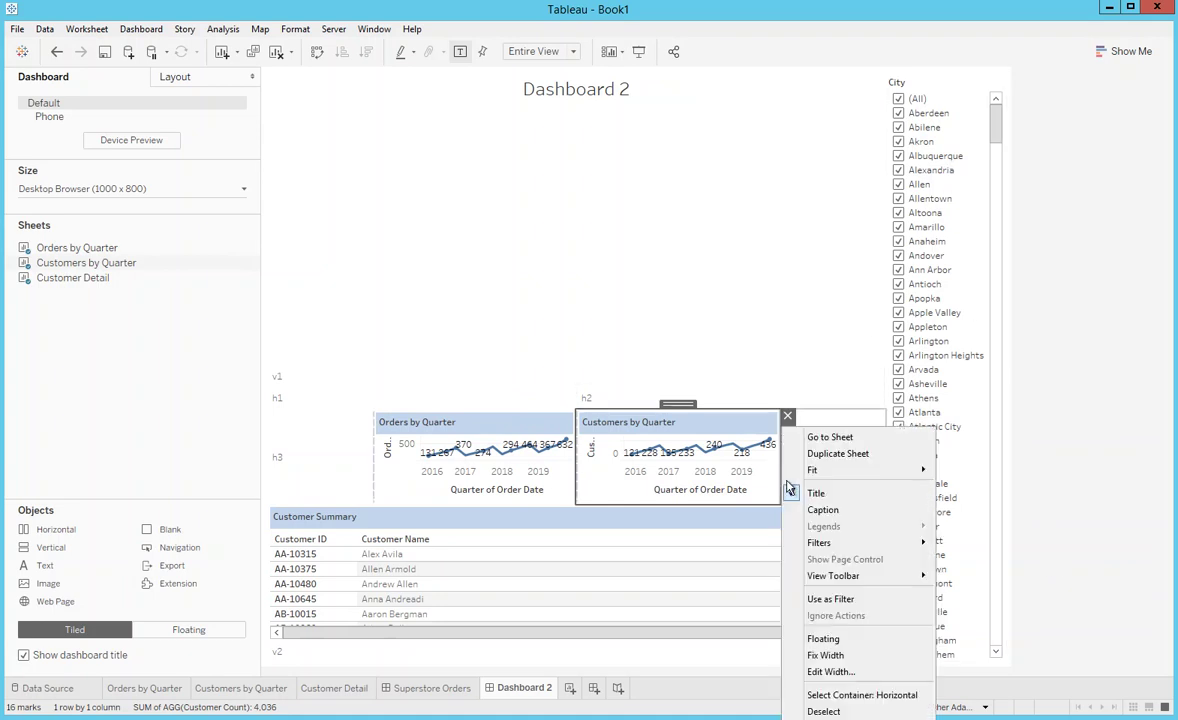
mouse_move(915, 543)
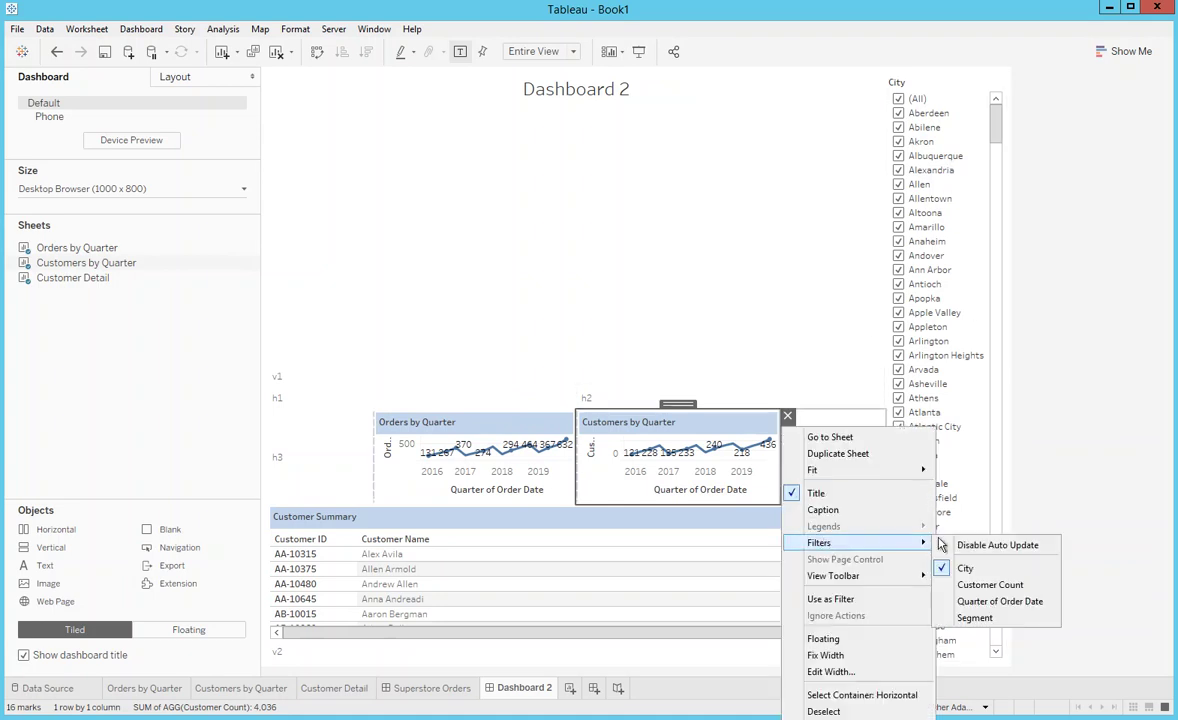
click(975, 618)
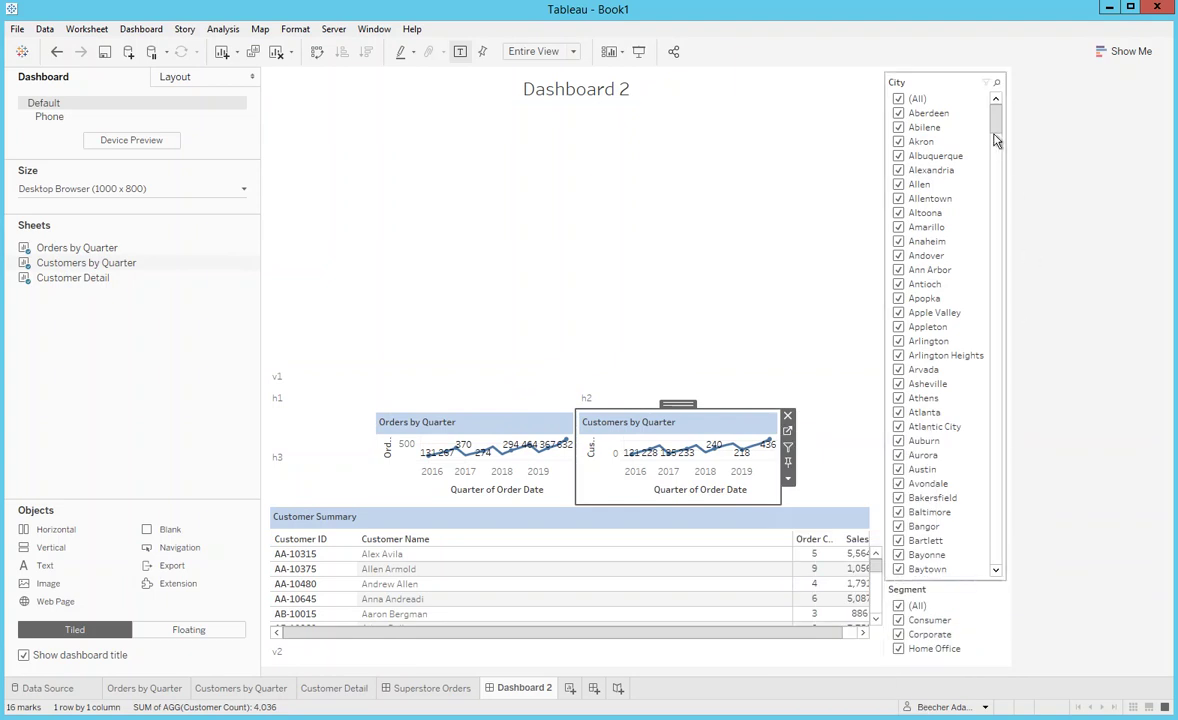
- Select the horizontal container holding h1 and h2 and increase its height to make room for the filters
click(944, 86)
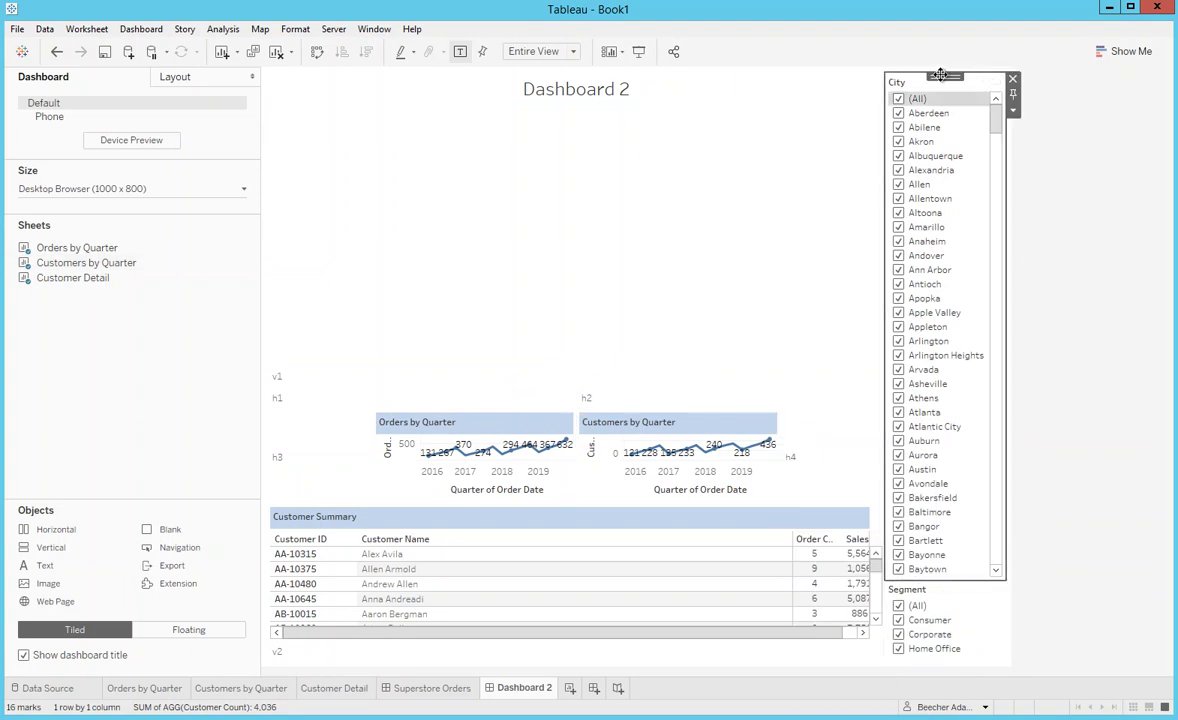
drag(939, 76, 408, 398)
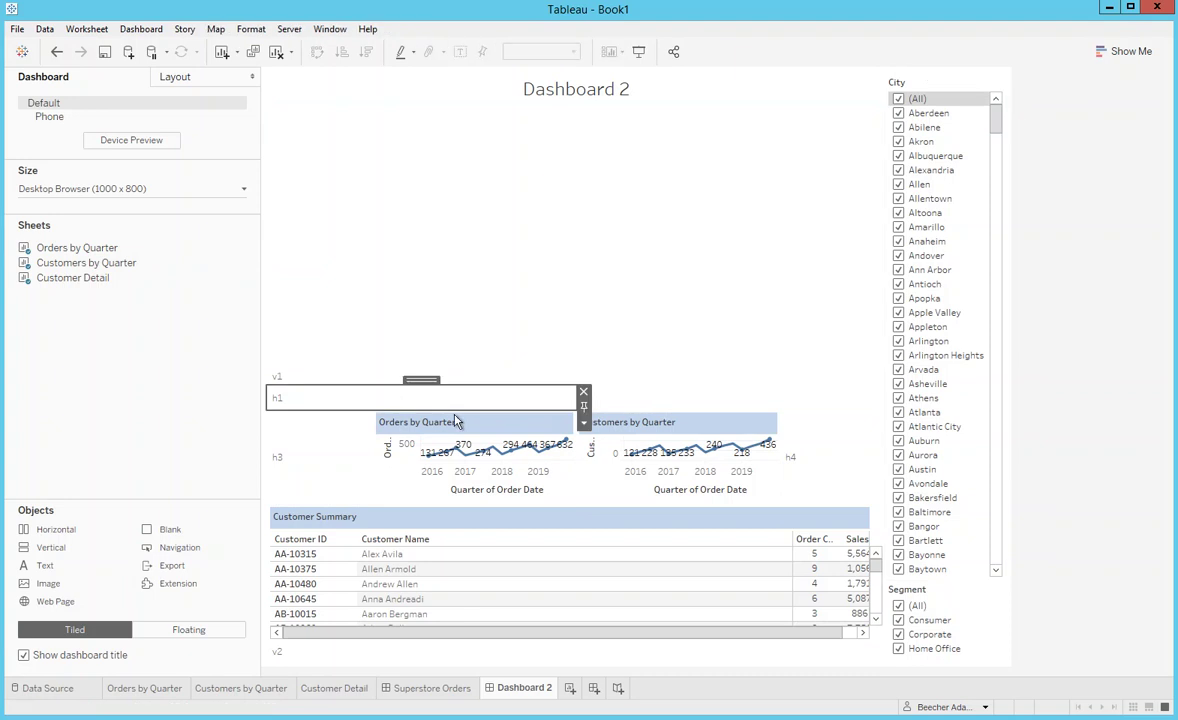
click(584, 422)
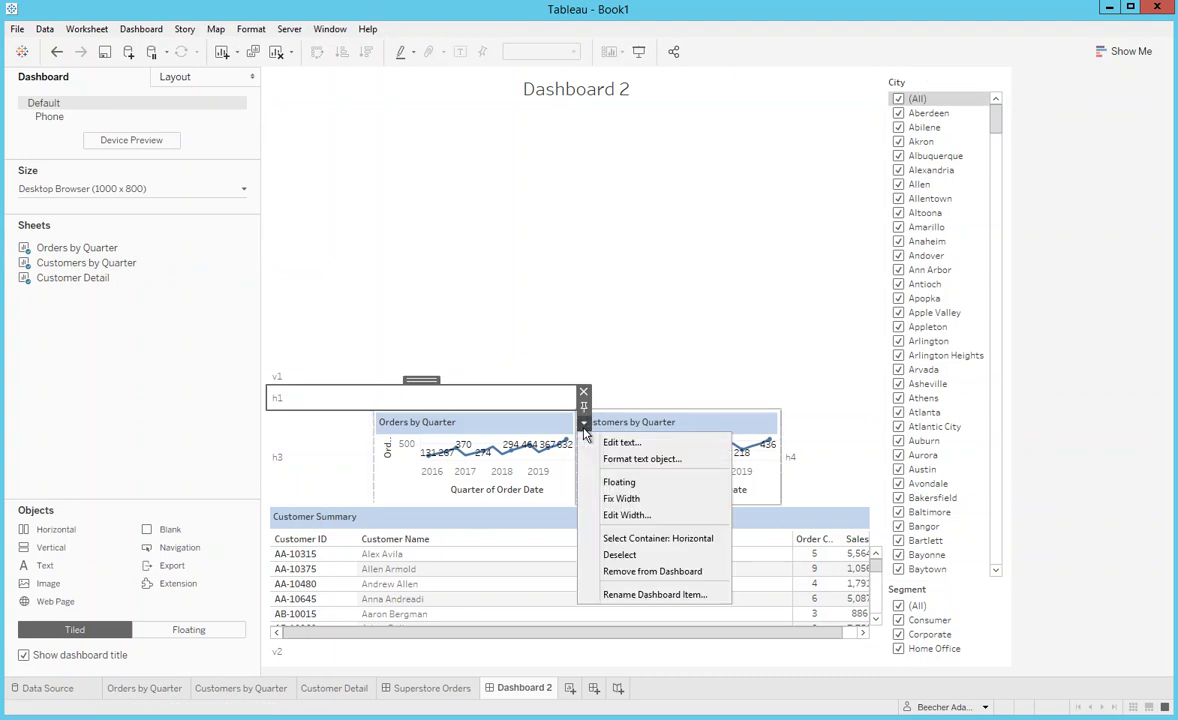
click(645, 539)
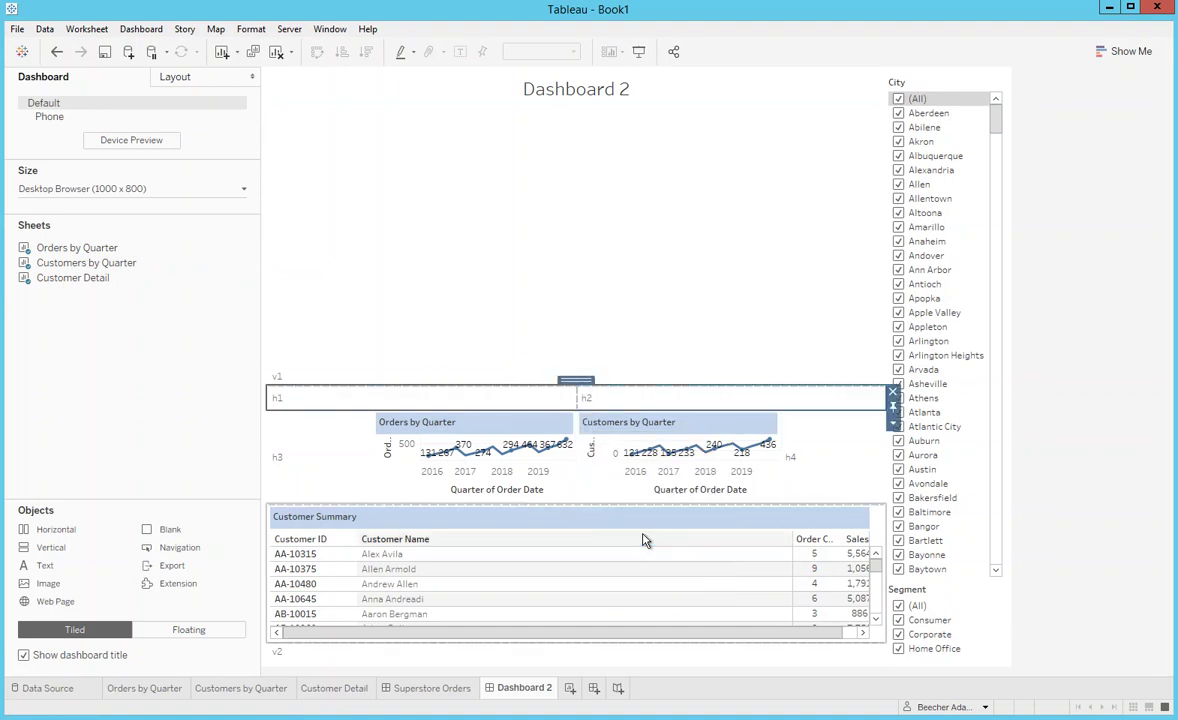
mouse_move(627, 375)
mouse_down()
mouse_move(623, 313)
mouse_move(619, 380)
mouse_up()
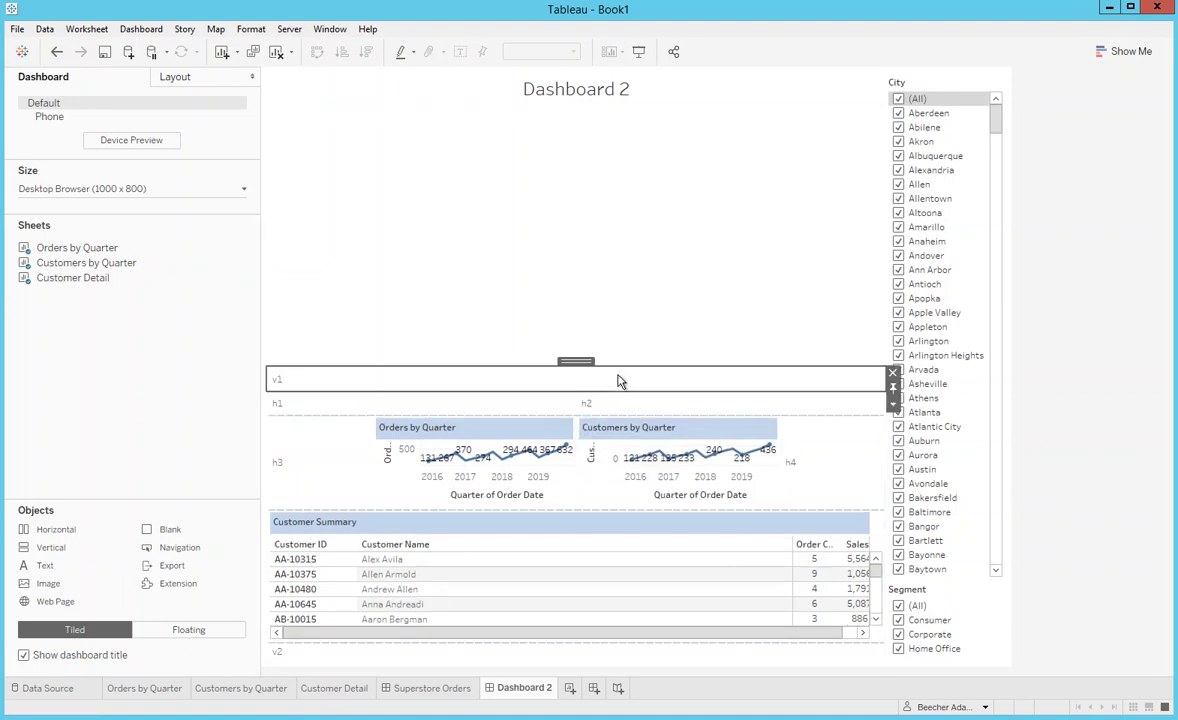
click(630, 402)
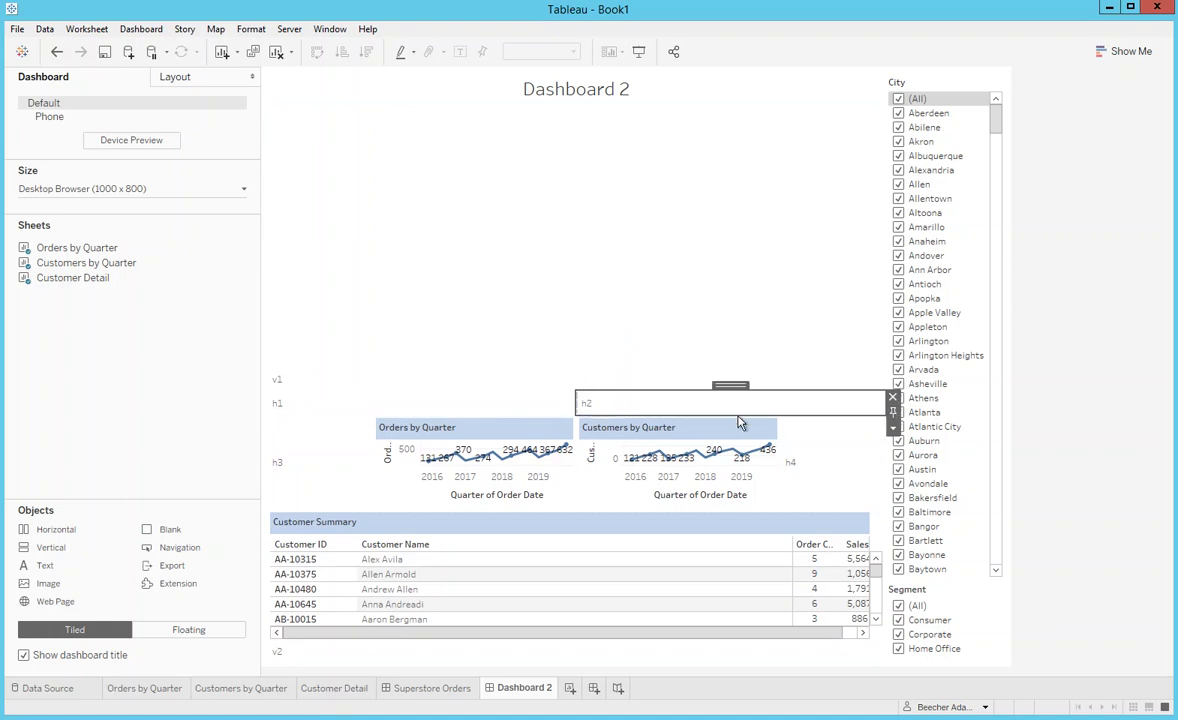
click(894, 431)
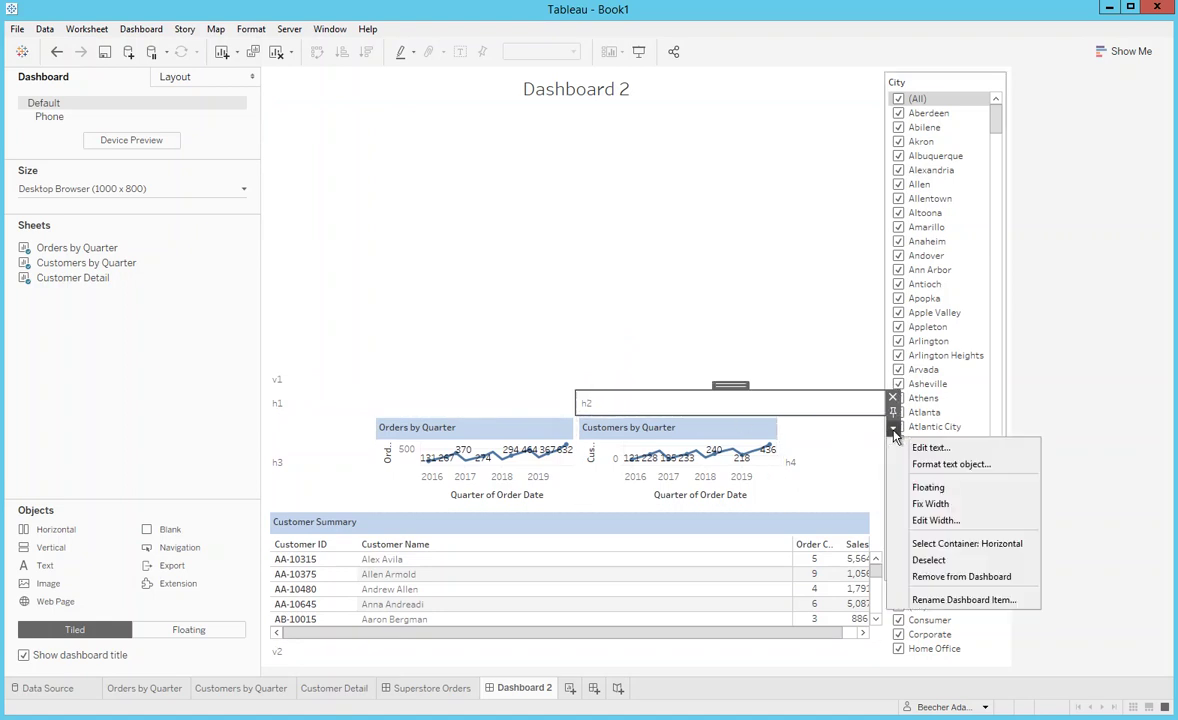
click(935, 541)
drag(795, 416, 796, 460)
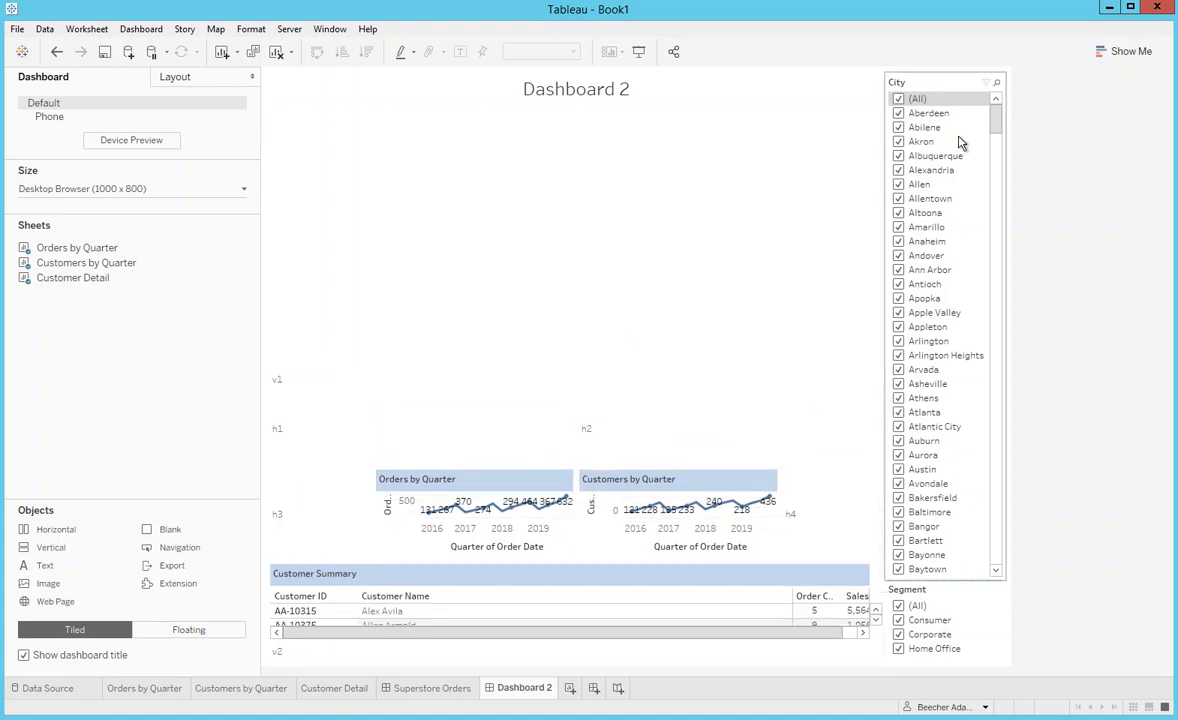
- Move the City and Segment filters side by side between the h1 and h2 texts
click(940, 90)
drag(940, 77, 576, 413)
click(910, 86)
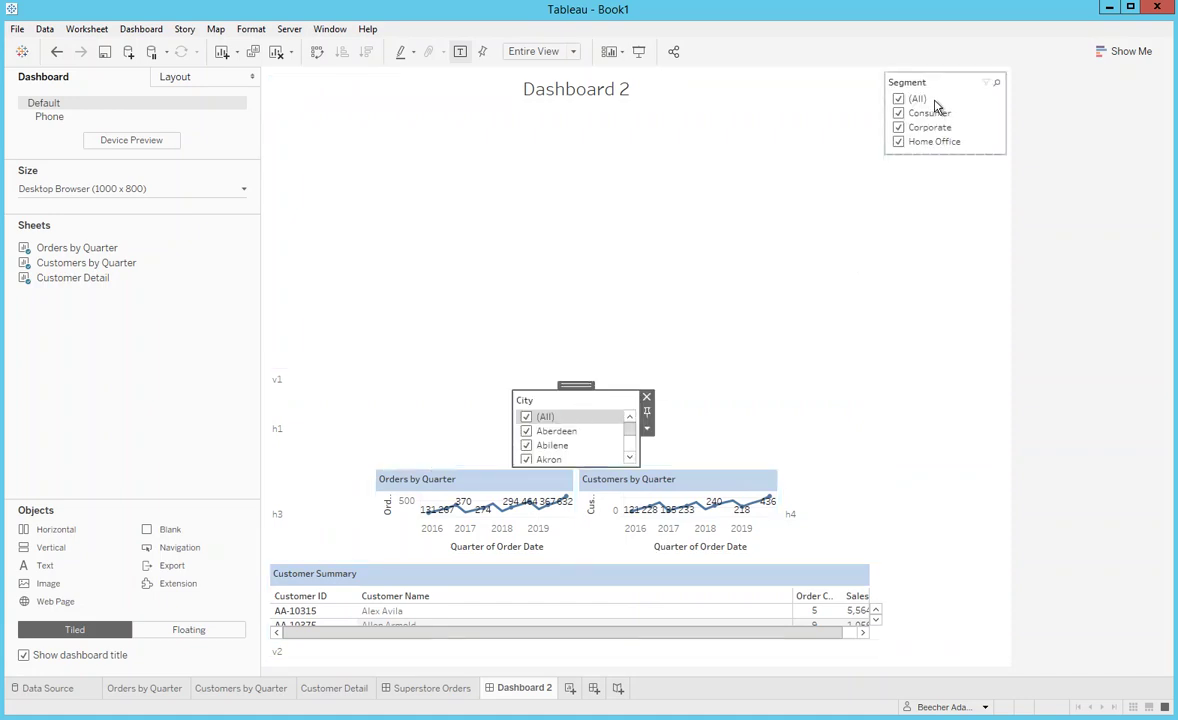
drag(943, 77, 645, 423)
- Change both the City and Segment filters to the Multiple Values (dropdown) display
click(565, 421)
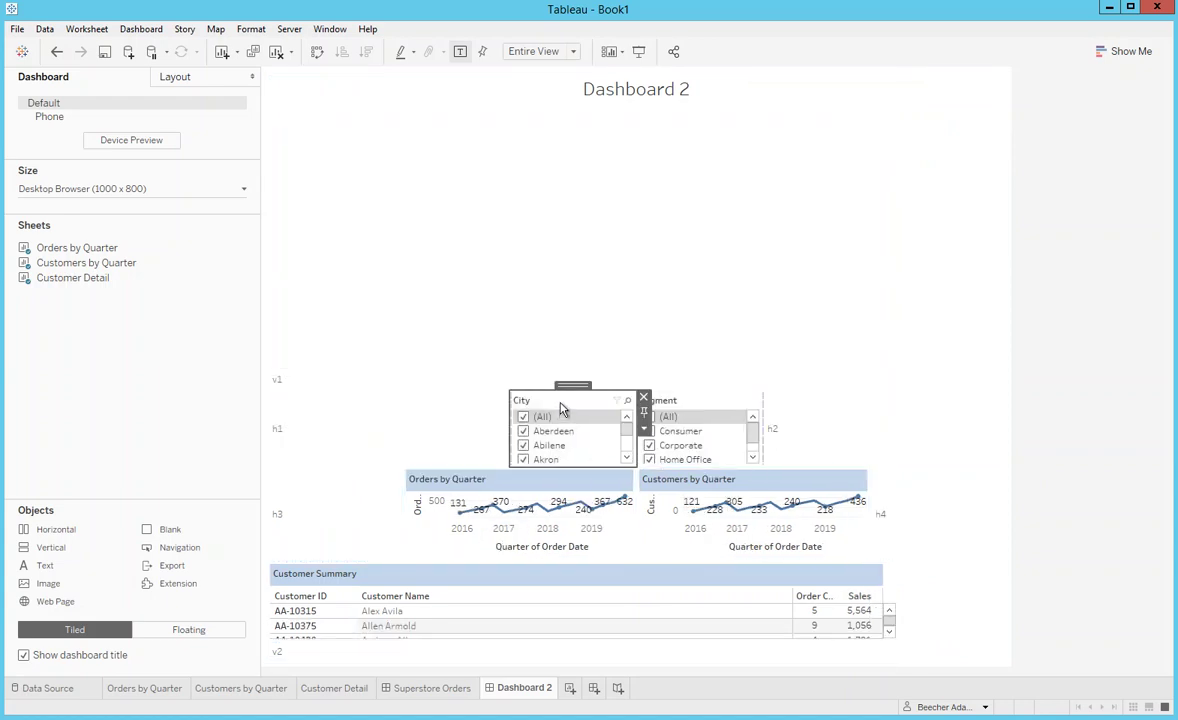
click(643, 428)
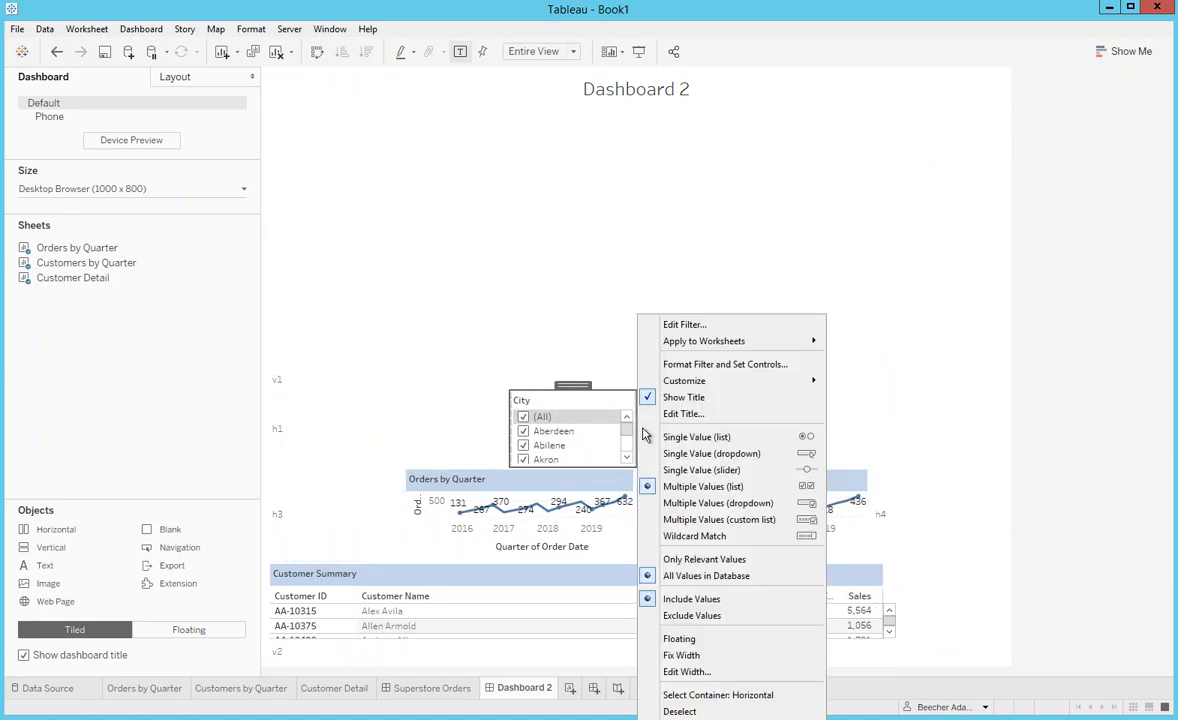
click(678, 503)
click(676, 403)
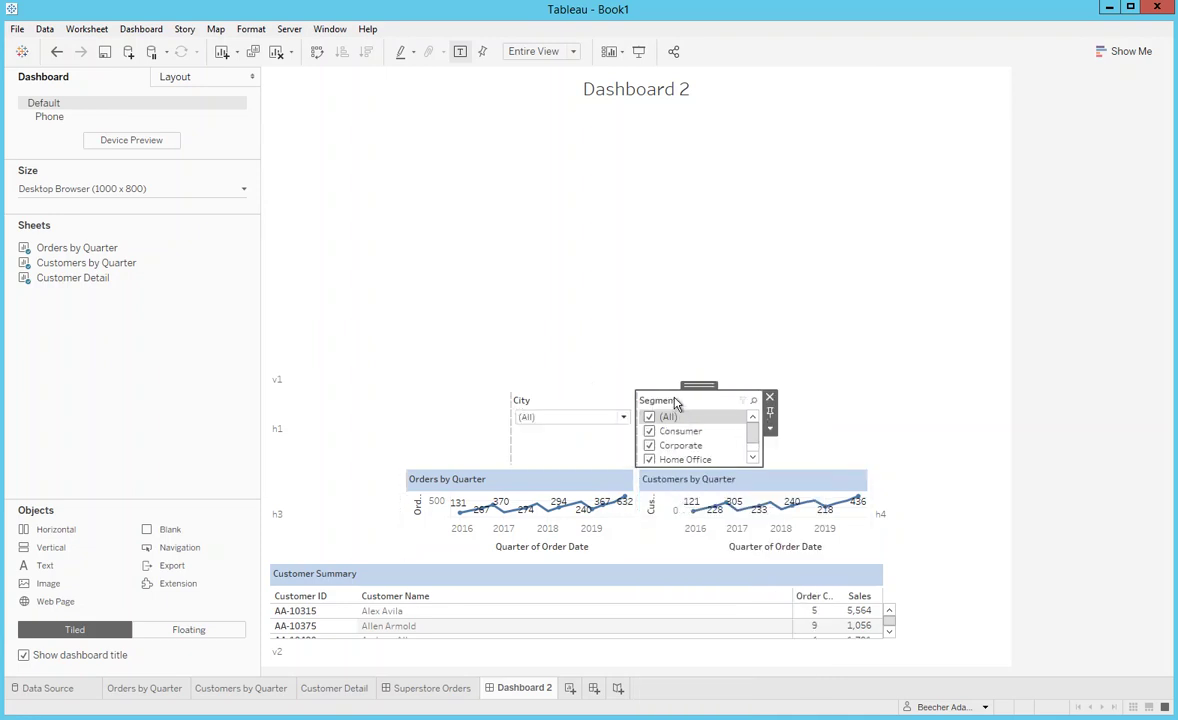
click(769, 428)
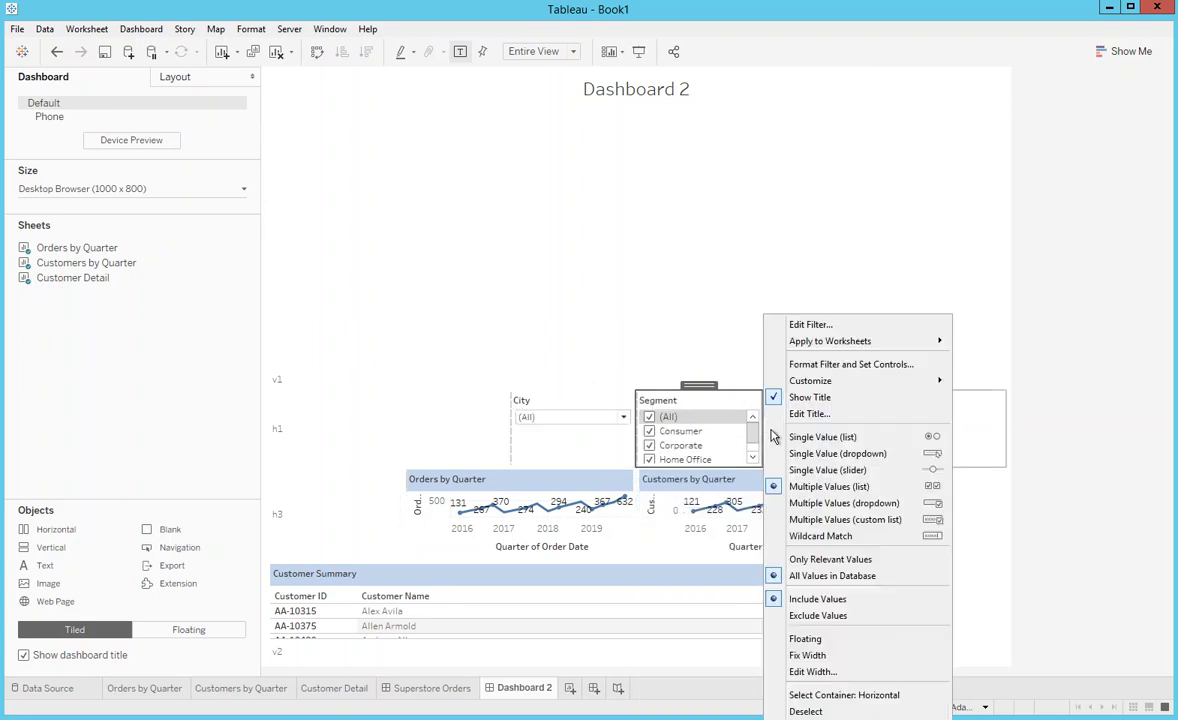
click(843, 504)
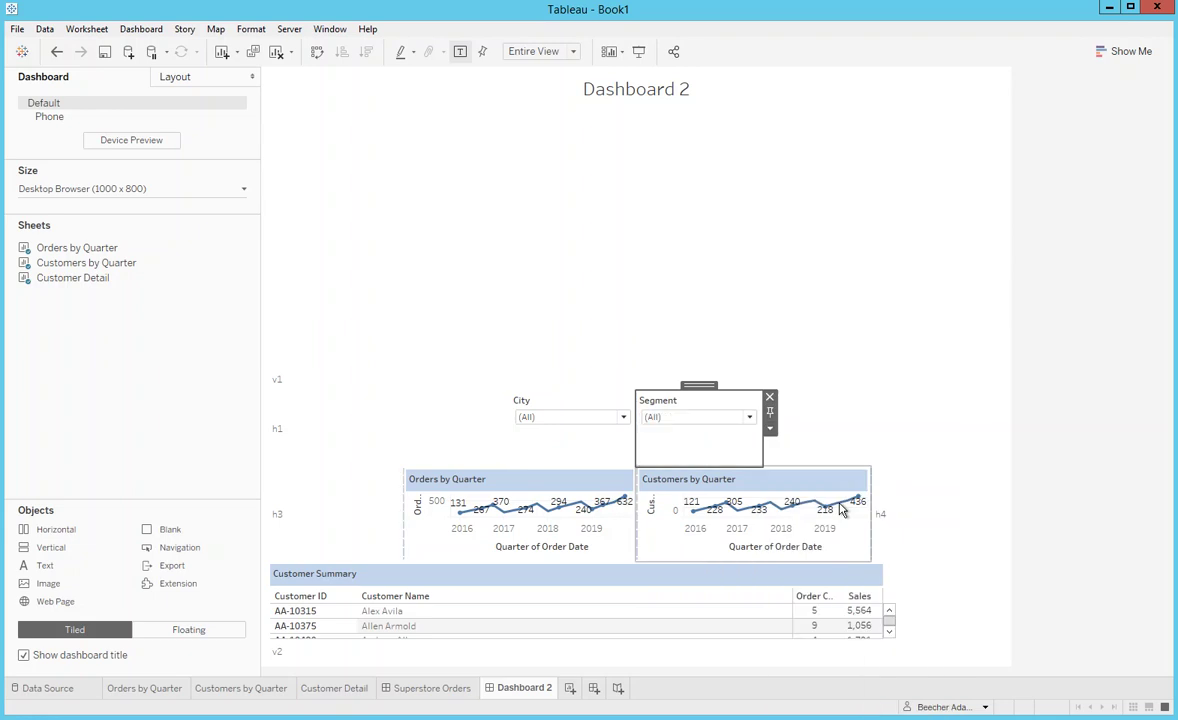
- Remove the empty Tiled container below the dashboard title and select the vertical container that holds the title
click(710, 343)
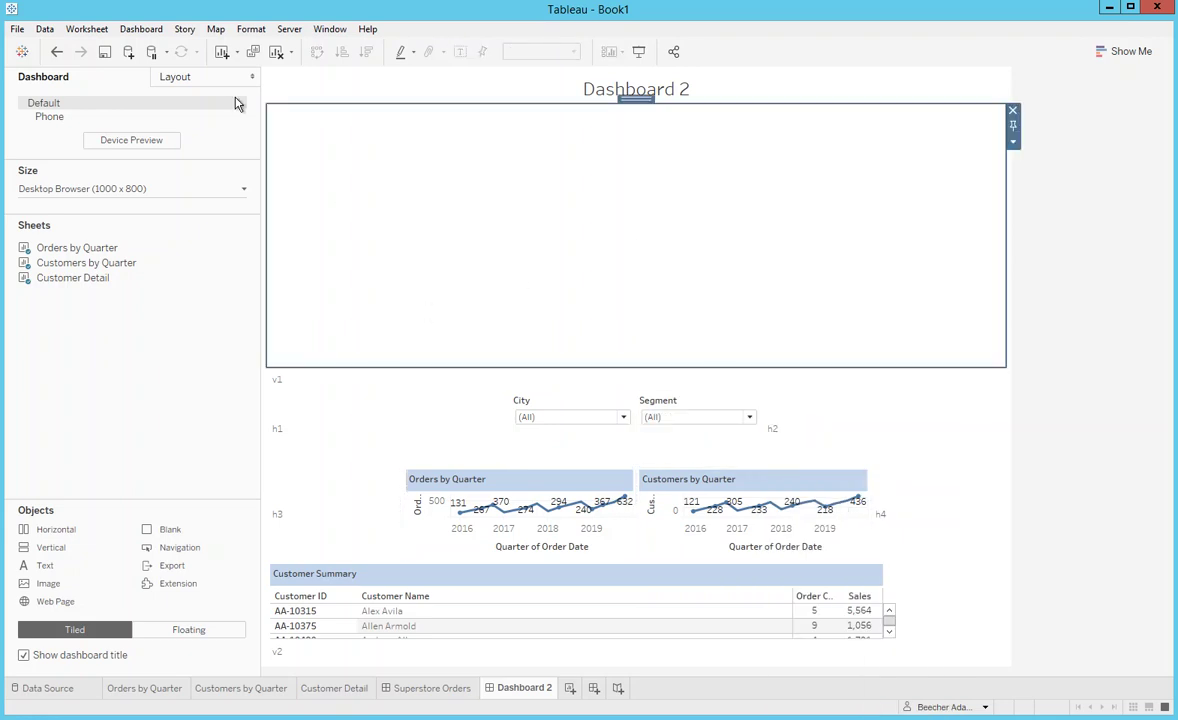
click(188, 74)
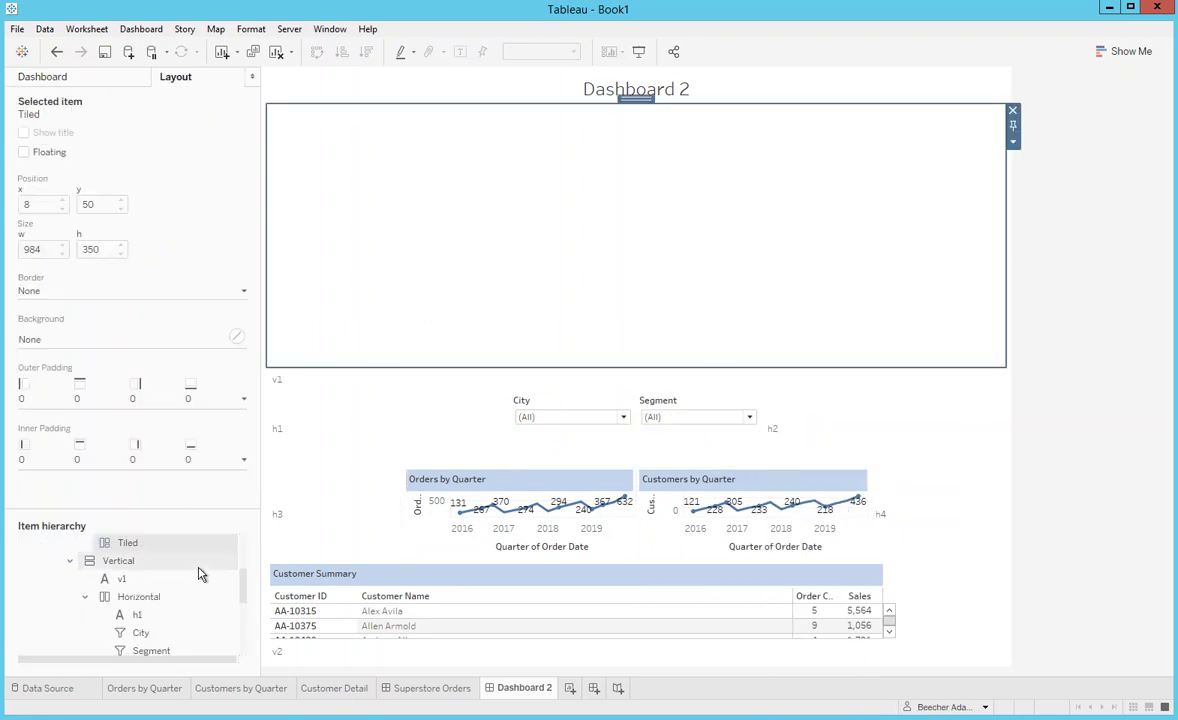
click(1012, 113)
click(688, 240)
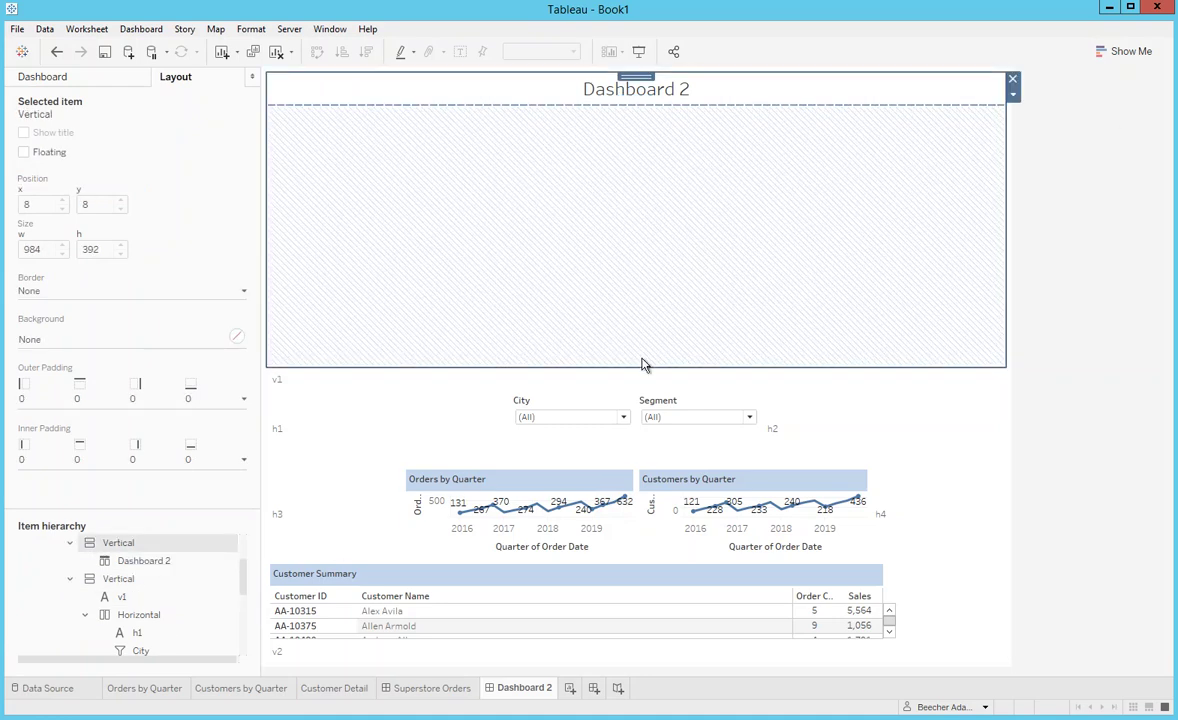
- Shrink the vertical container holding the dashboard title to a height of about 80 pixels
drag(646, 367, 647, 133)
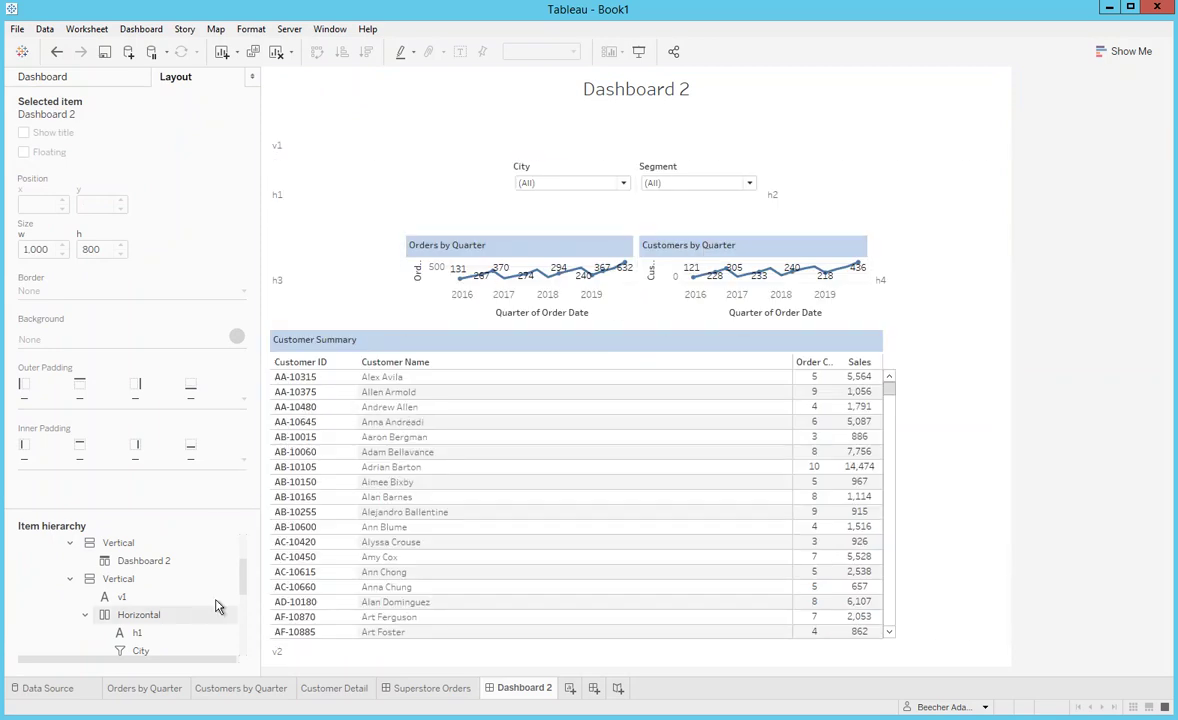
- Examine the item hierarchy from the outer Horizontal container through both Vertical containers to the Customer Detail sheet, collapsing the nested Horizontal containers
drag(244, 590, 244, 558)
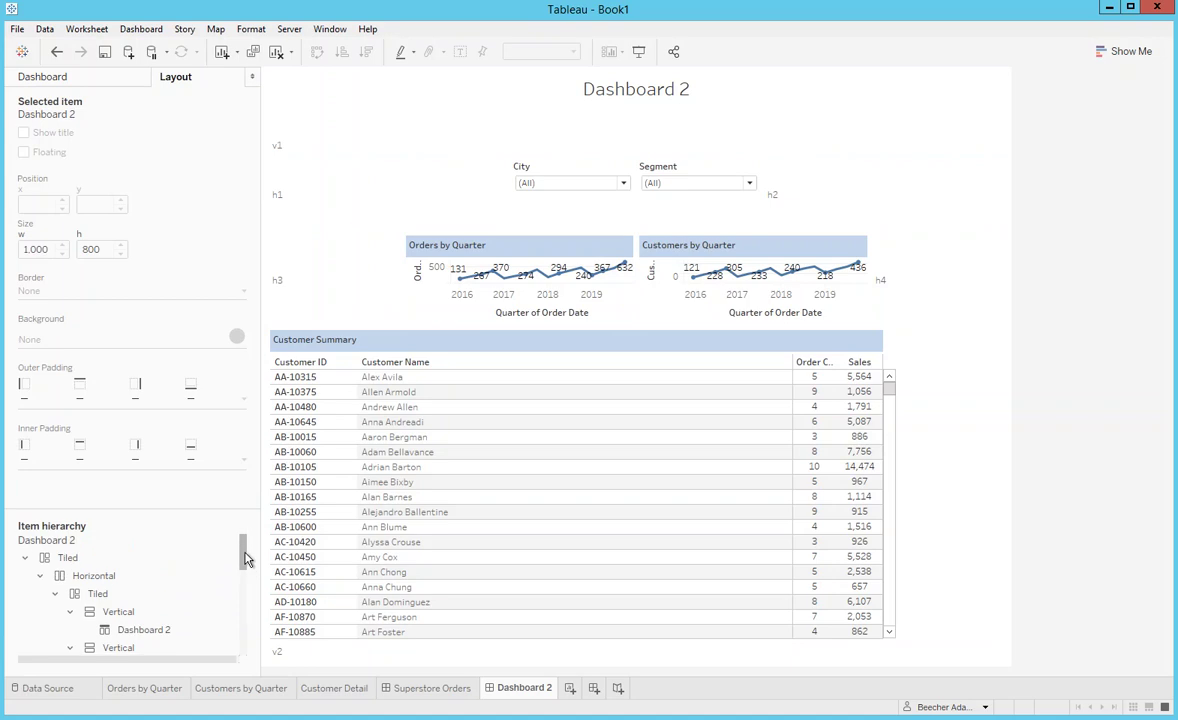
click(108, 576)
click(57, 596)
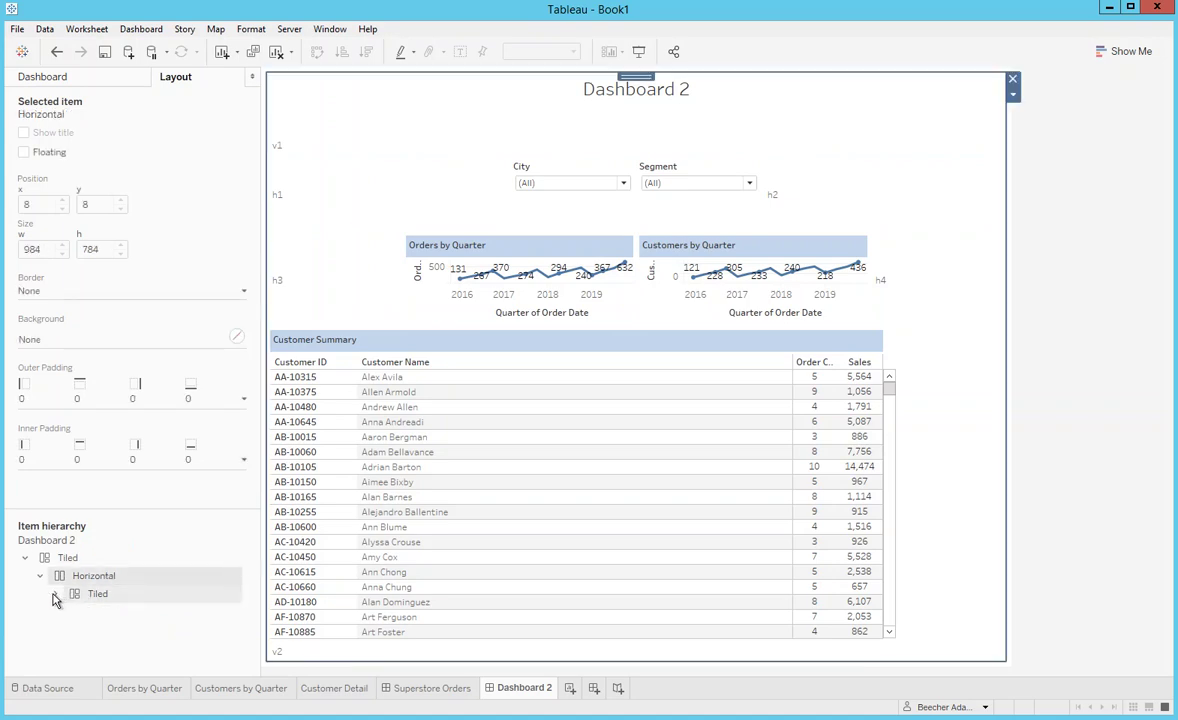
click(56, 595)
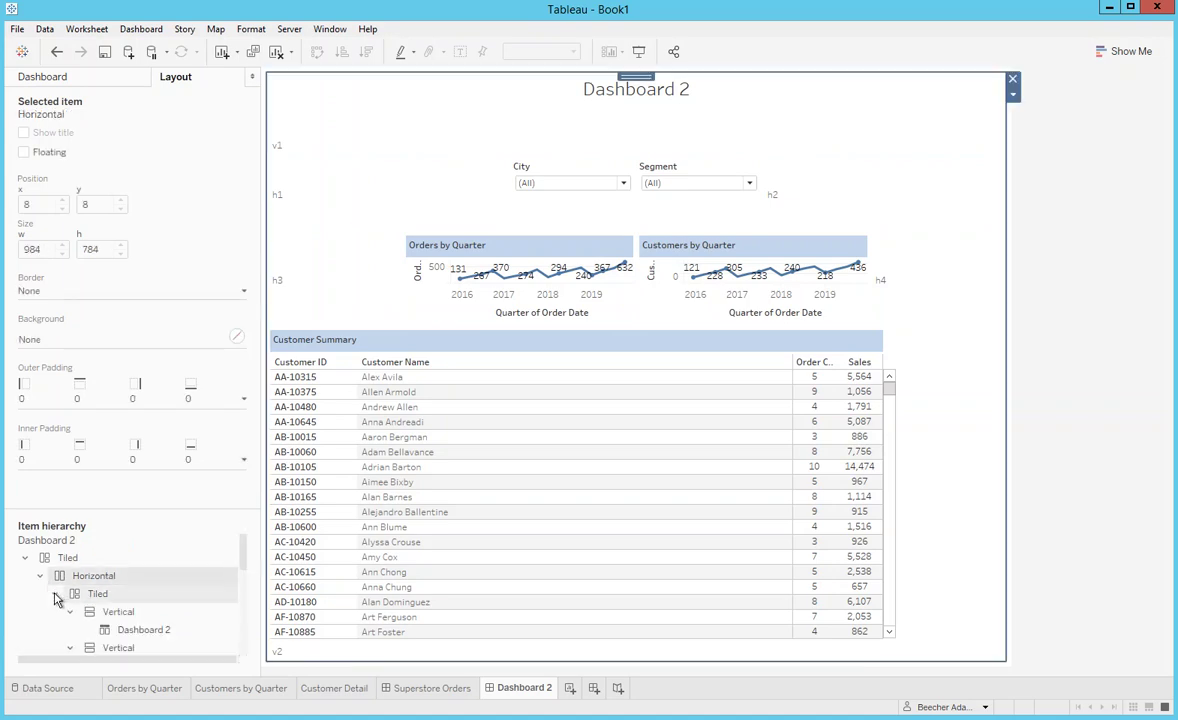
click(126, 614)
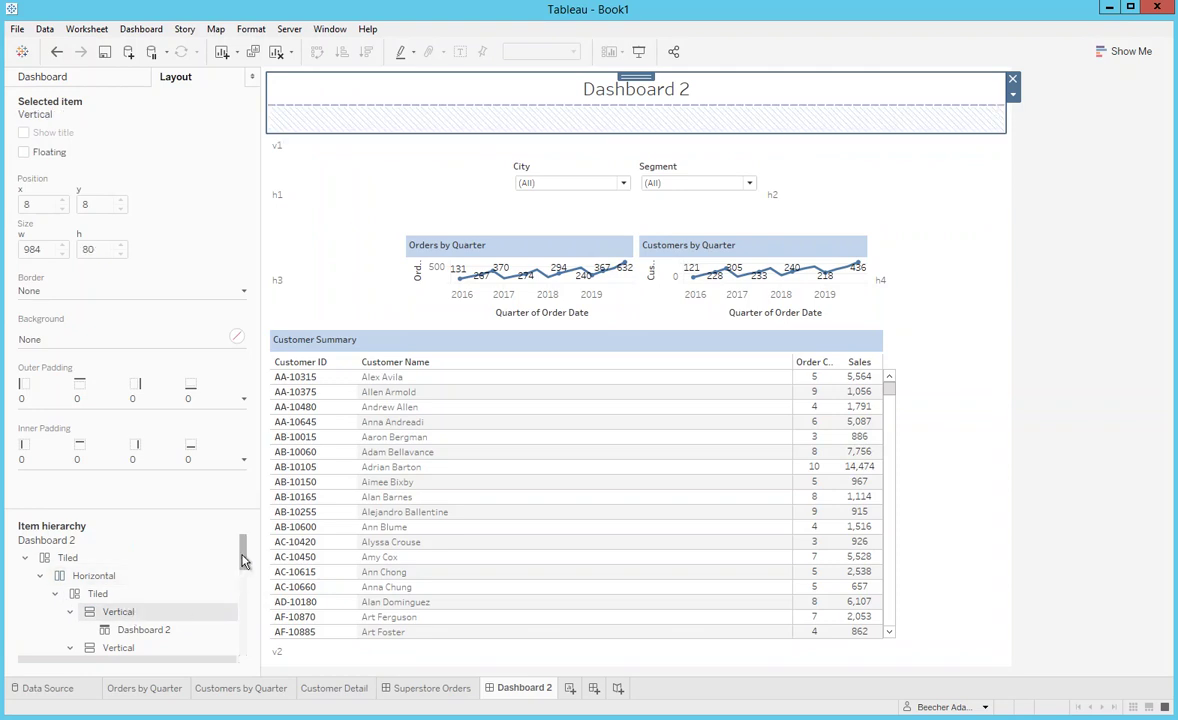
drag(242, 555, 248, 575)
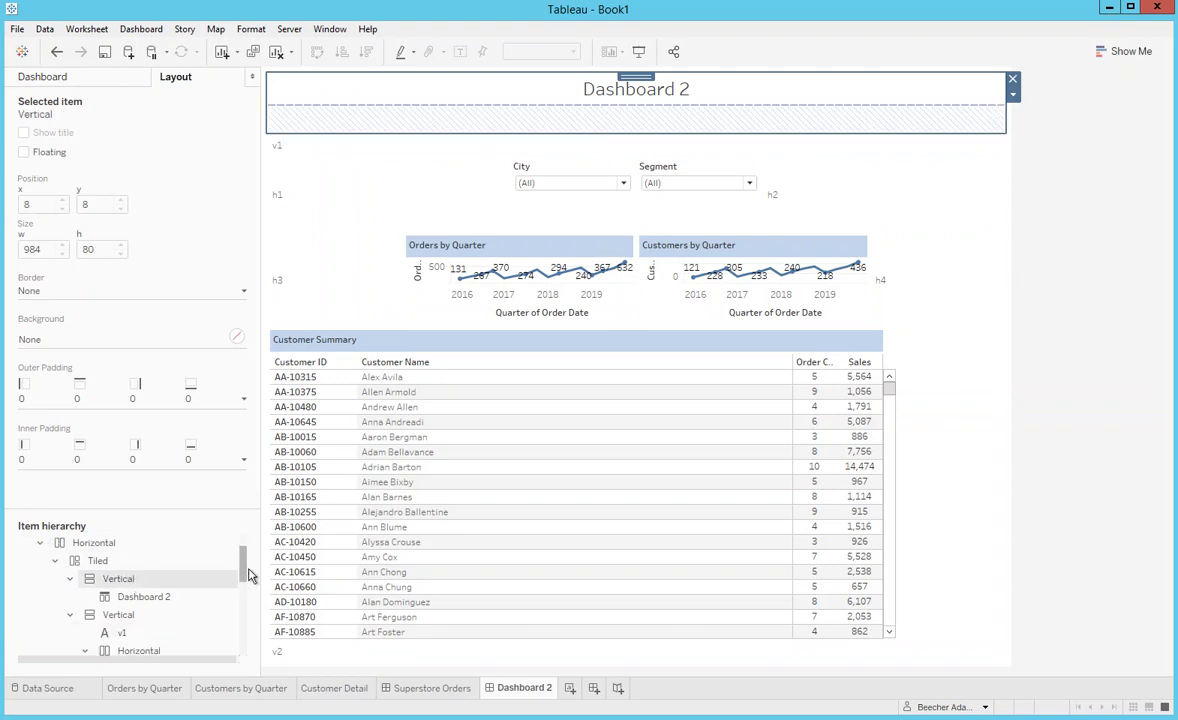
click(118, 615)
drag(242, 555, 247, 590)
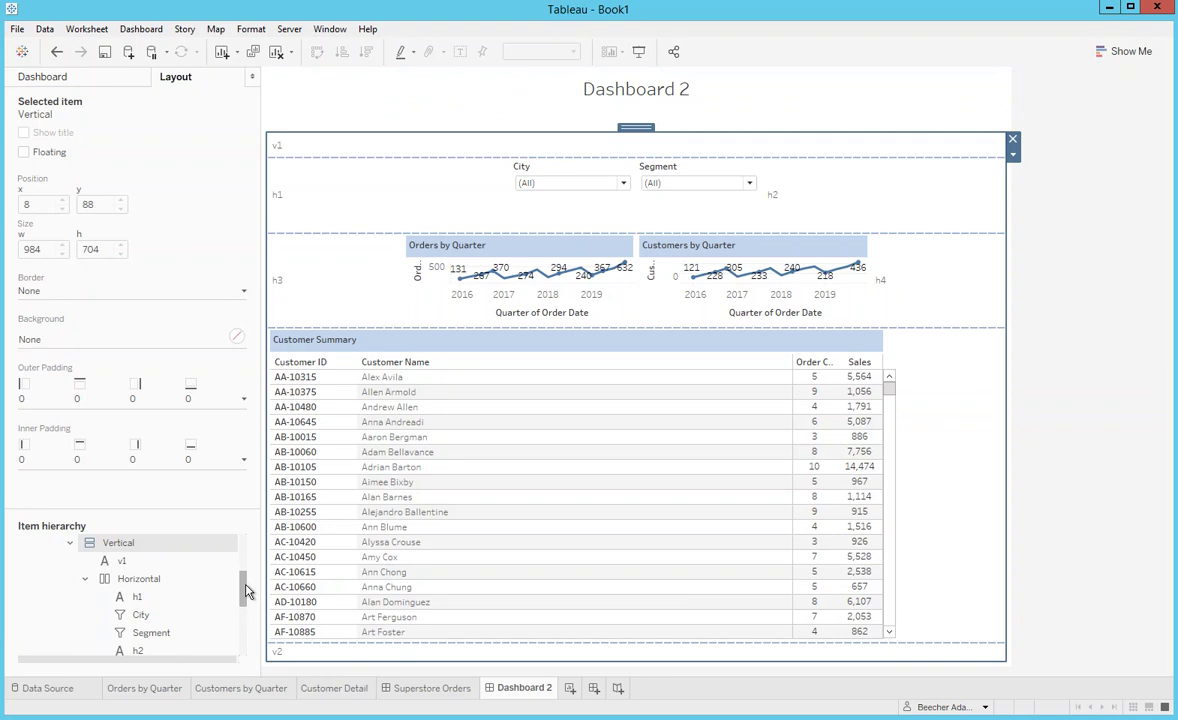
click(86, 580)
click(85, 596)
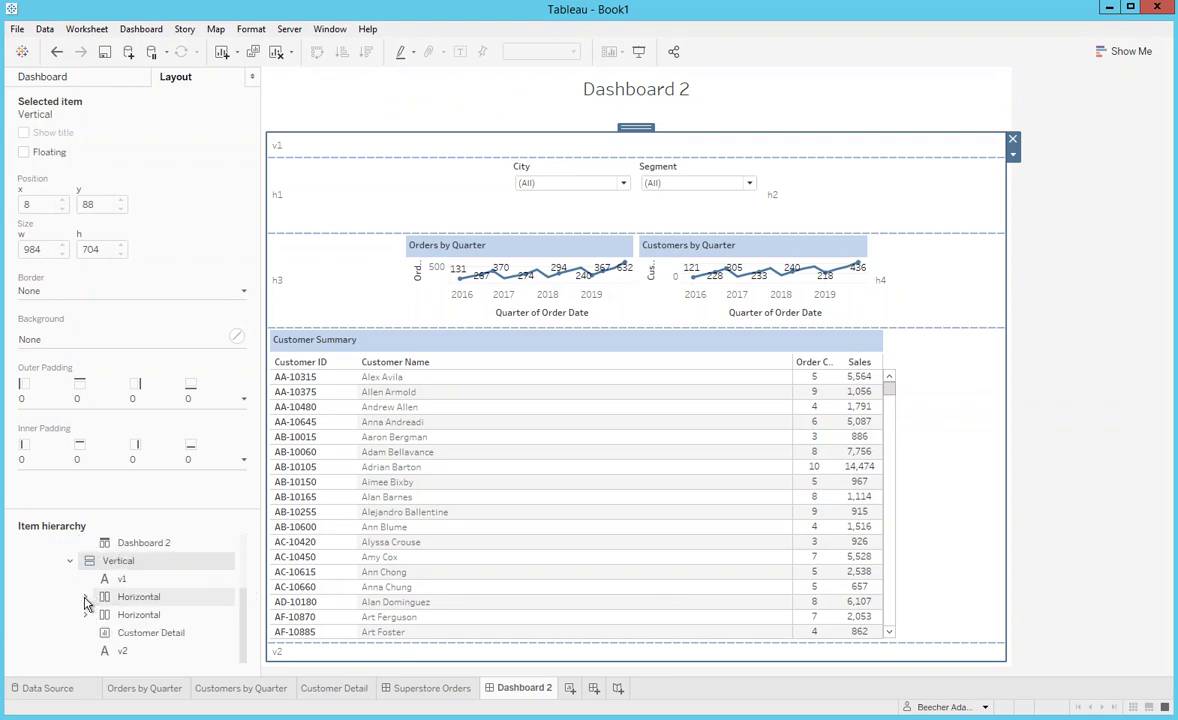
click(135, 632)
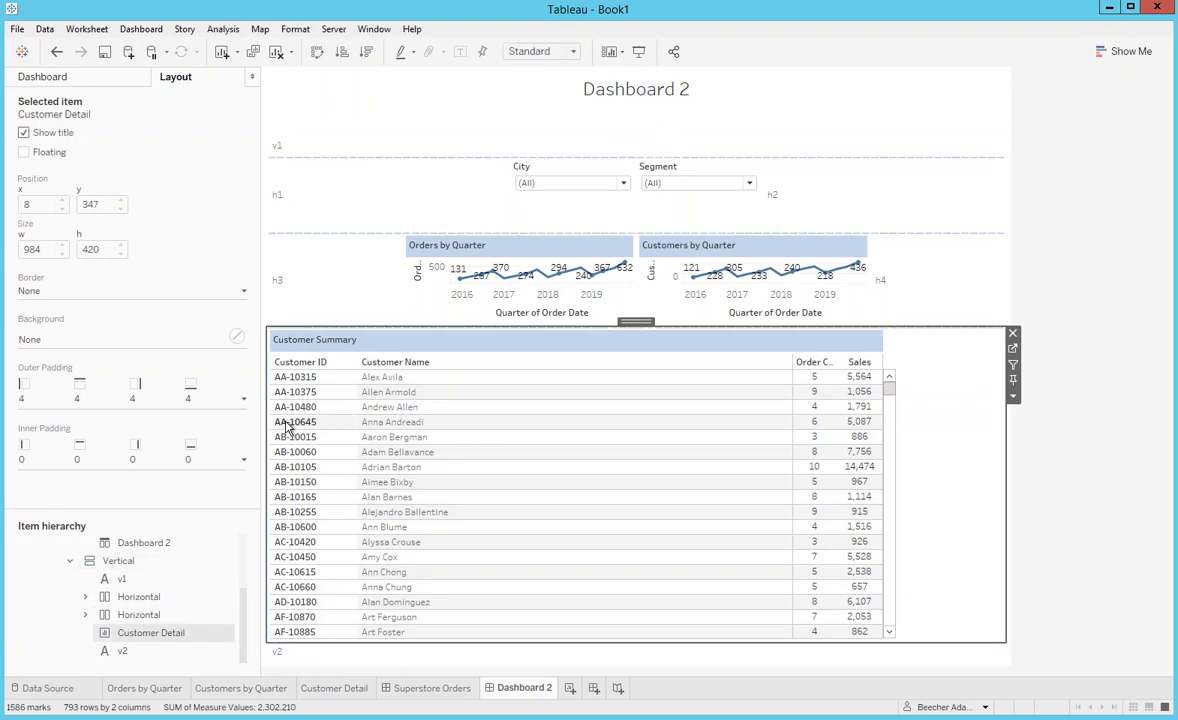
- Remove the v1, h1 and h2 placeholder texts around the City and Segment filters from the dashboard
click(400, 149)
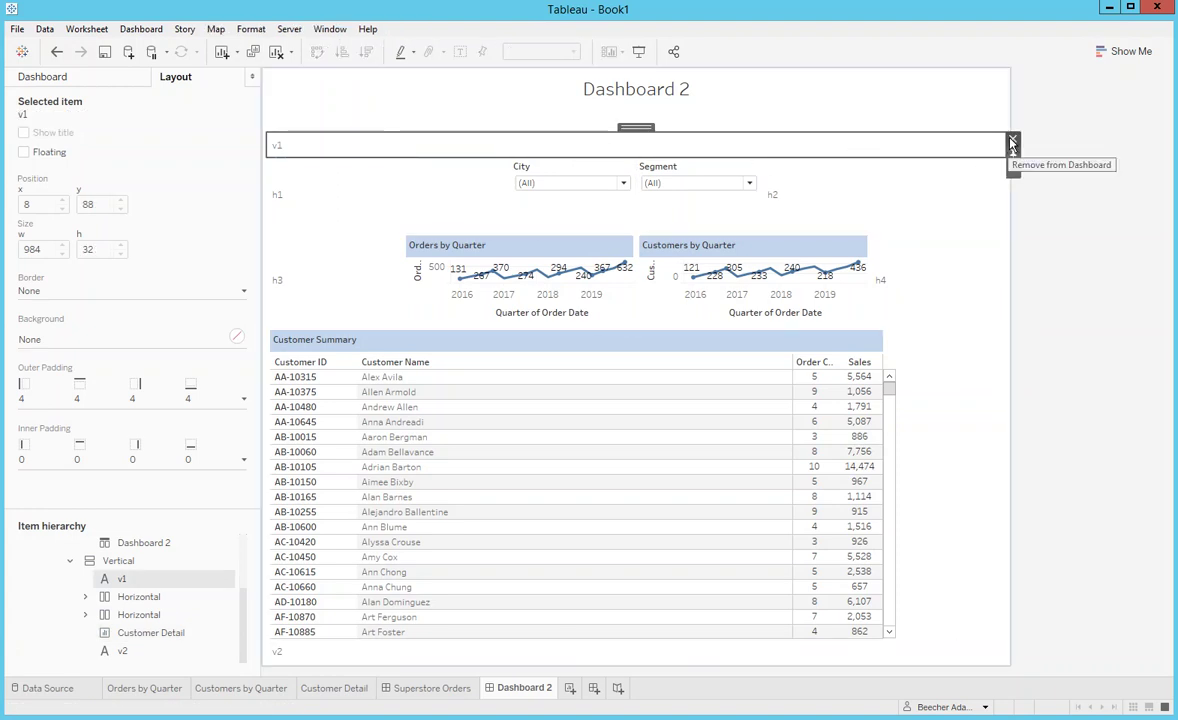
click(1012, 143)
click(400, 160)
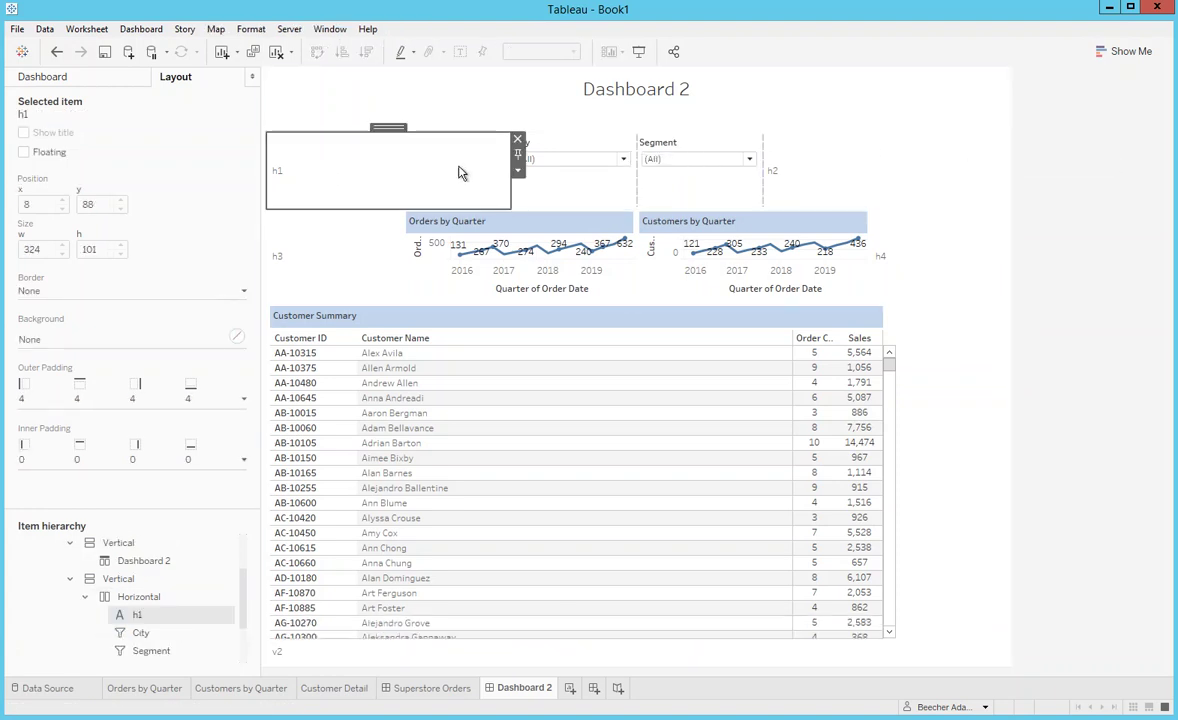
click(517, 141)
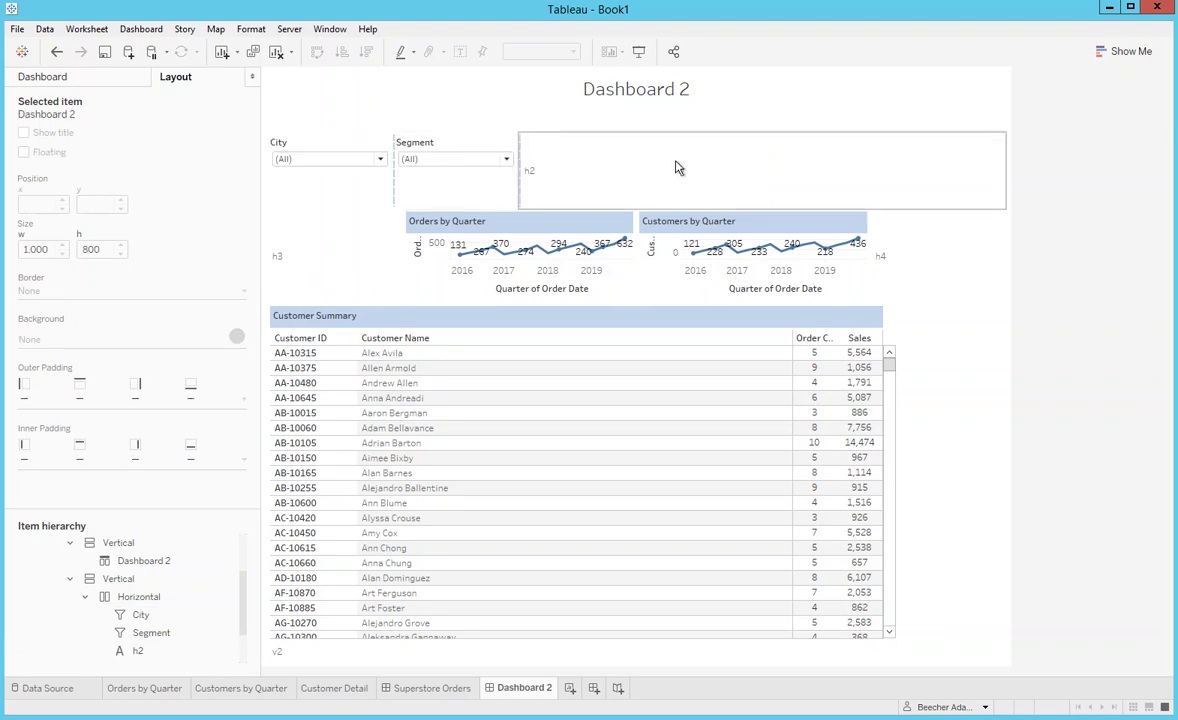
click(741, 173)
click(1012, 139)
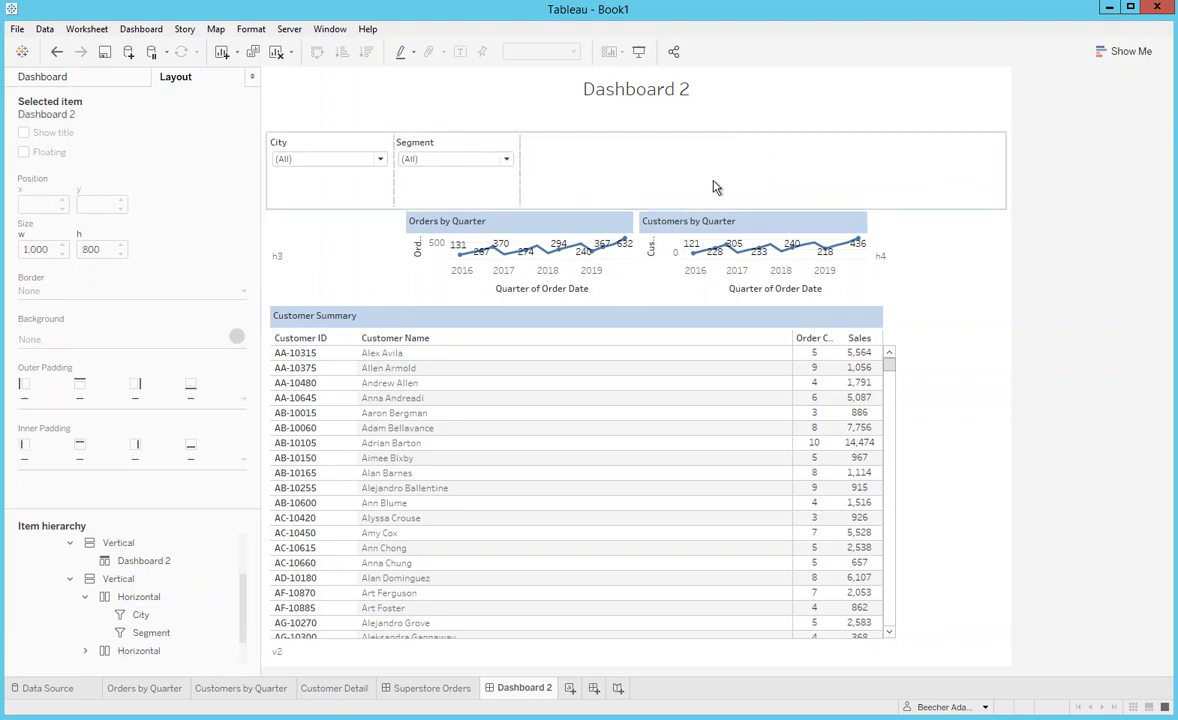
- Remove the h3 and h4 placeholder texts beside the quarterly charts and the v2 text below the Customer Summary table
click(355, 252)
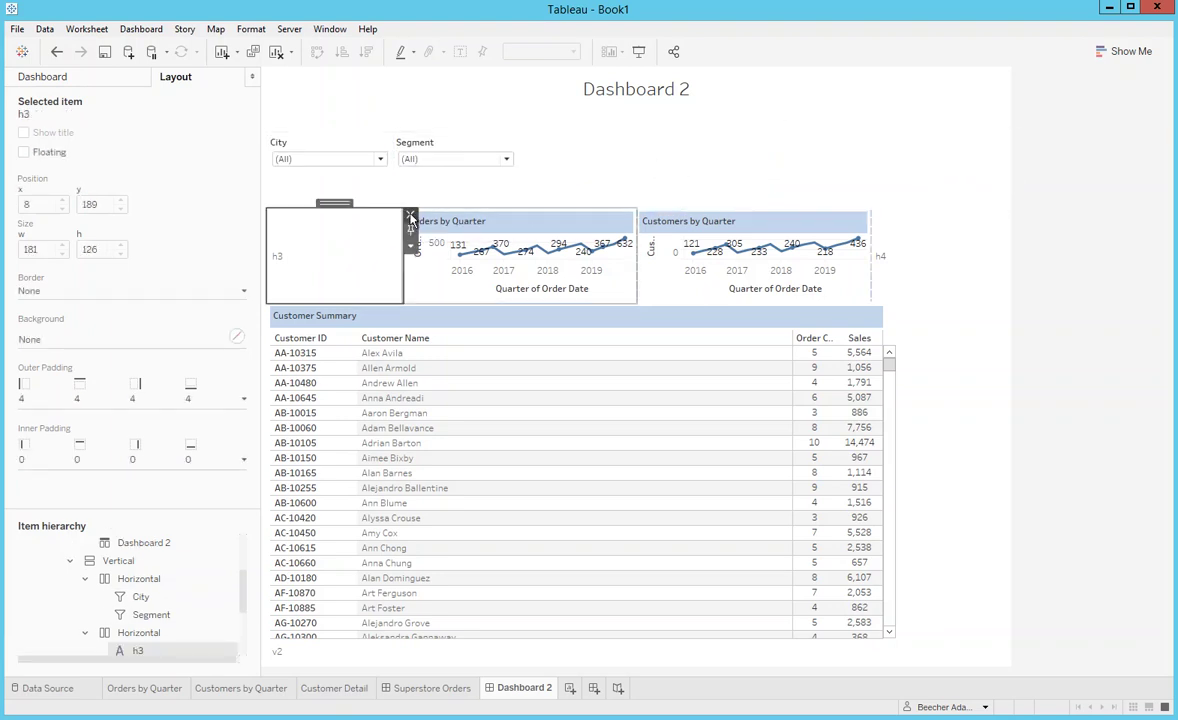
click(406, 218)
click(860, 252)
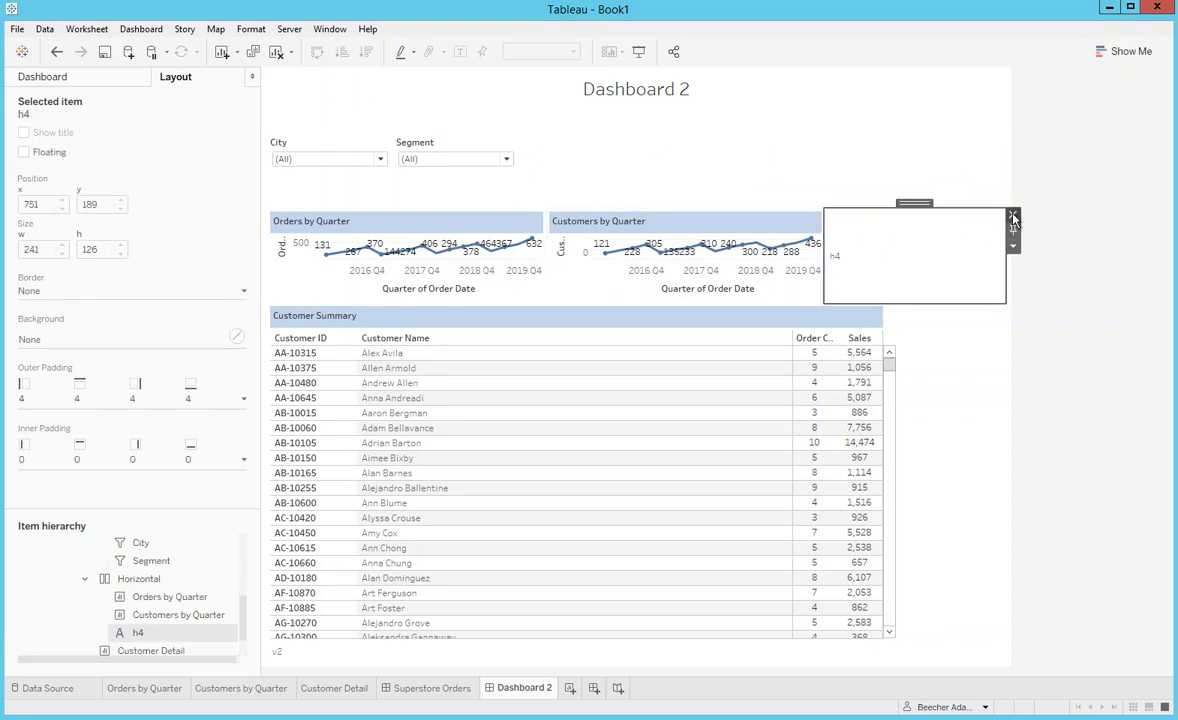
click(934, 212)
click(484, 655)
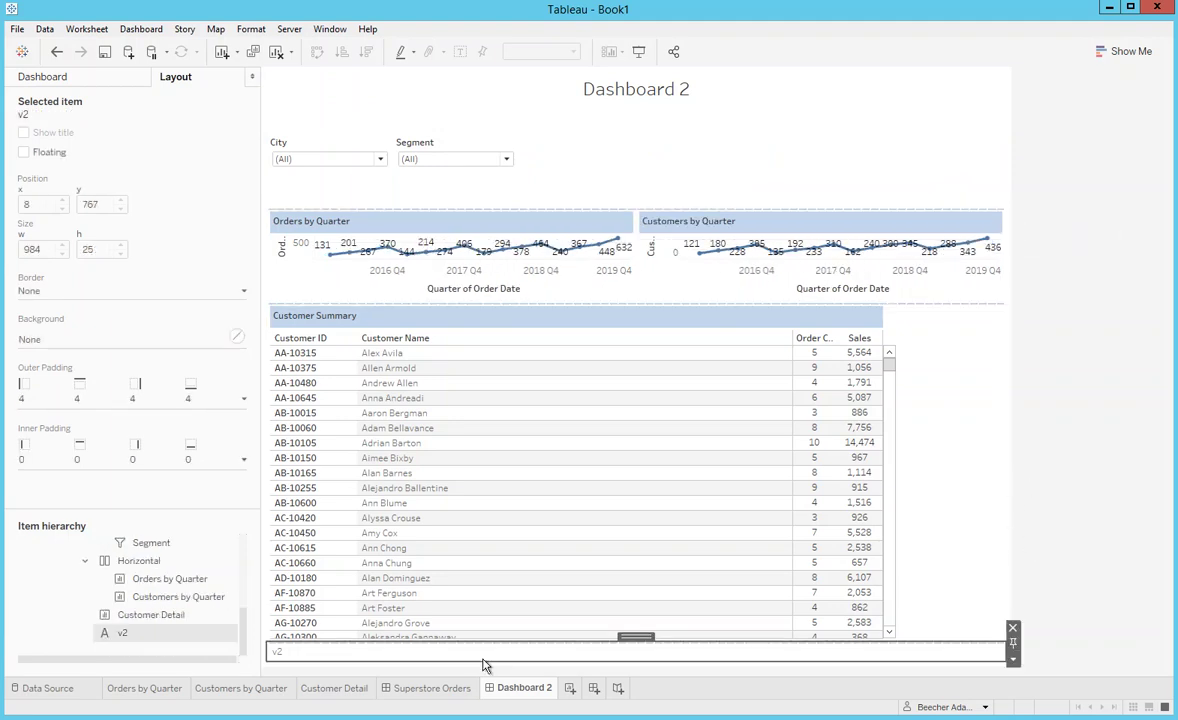
click(1013, 630)
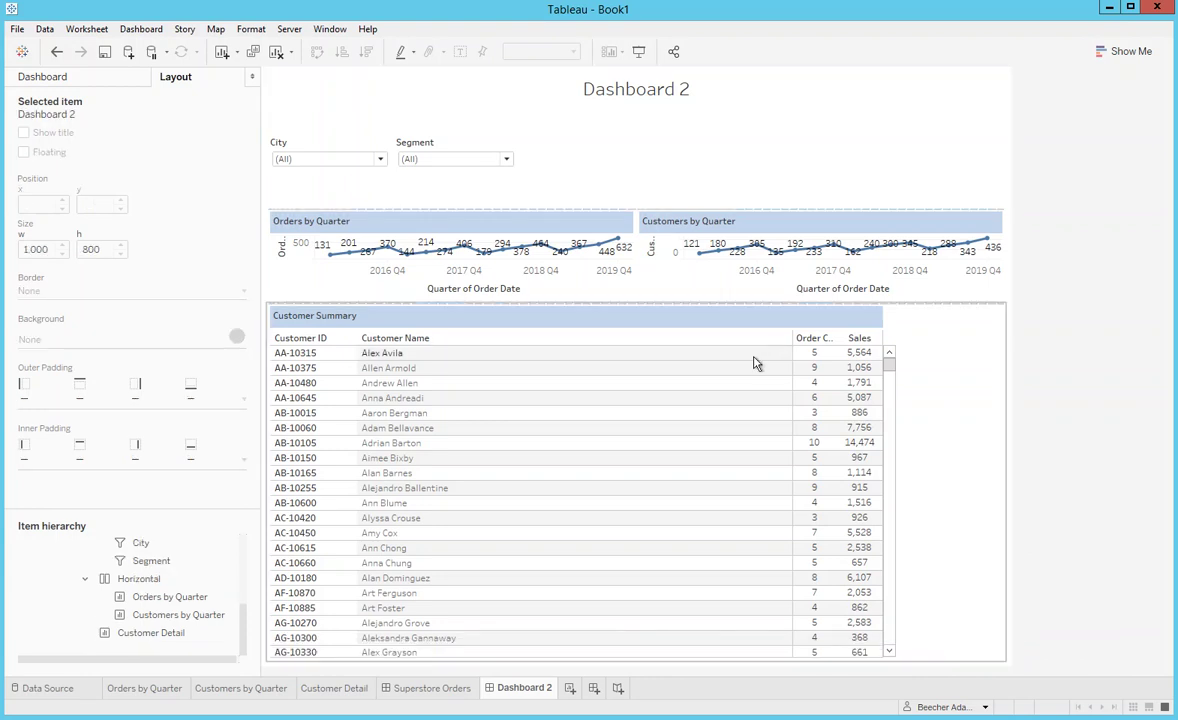
- Move the filter row up to close the gap below the dashboard title, and select the Customer Detail sheet
click(601, 193)
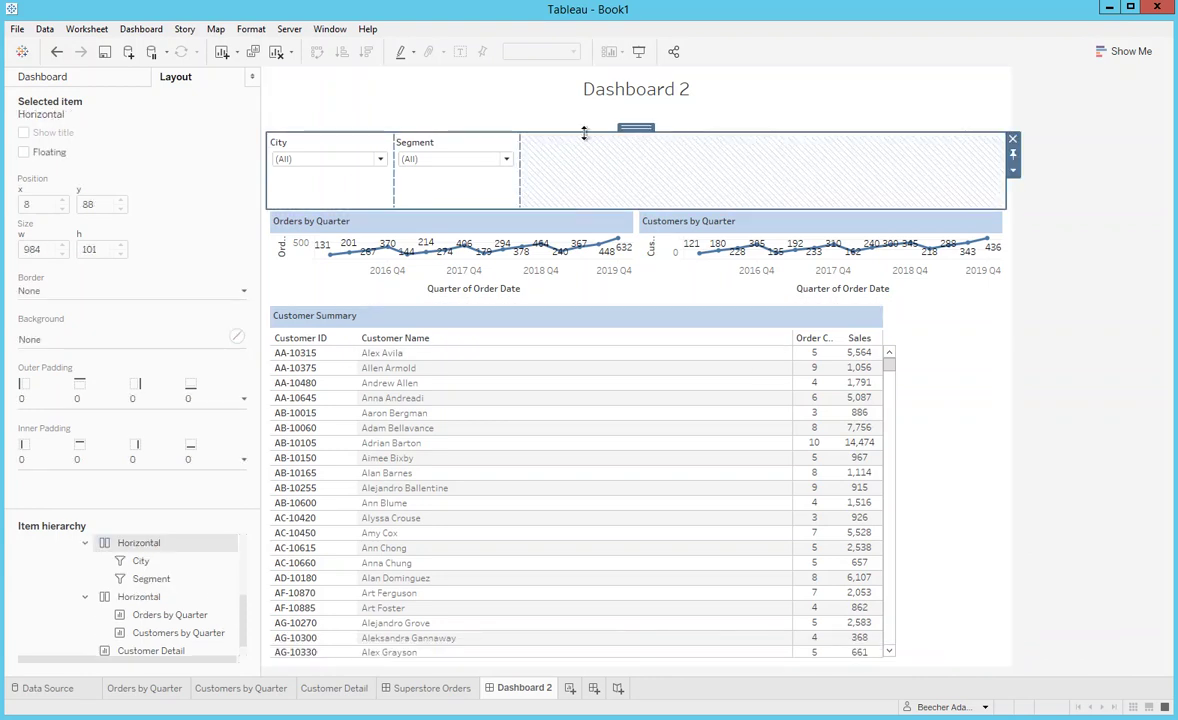
drag(586, 142, 586, 150)
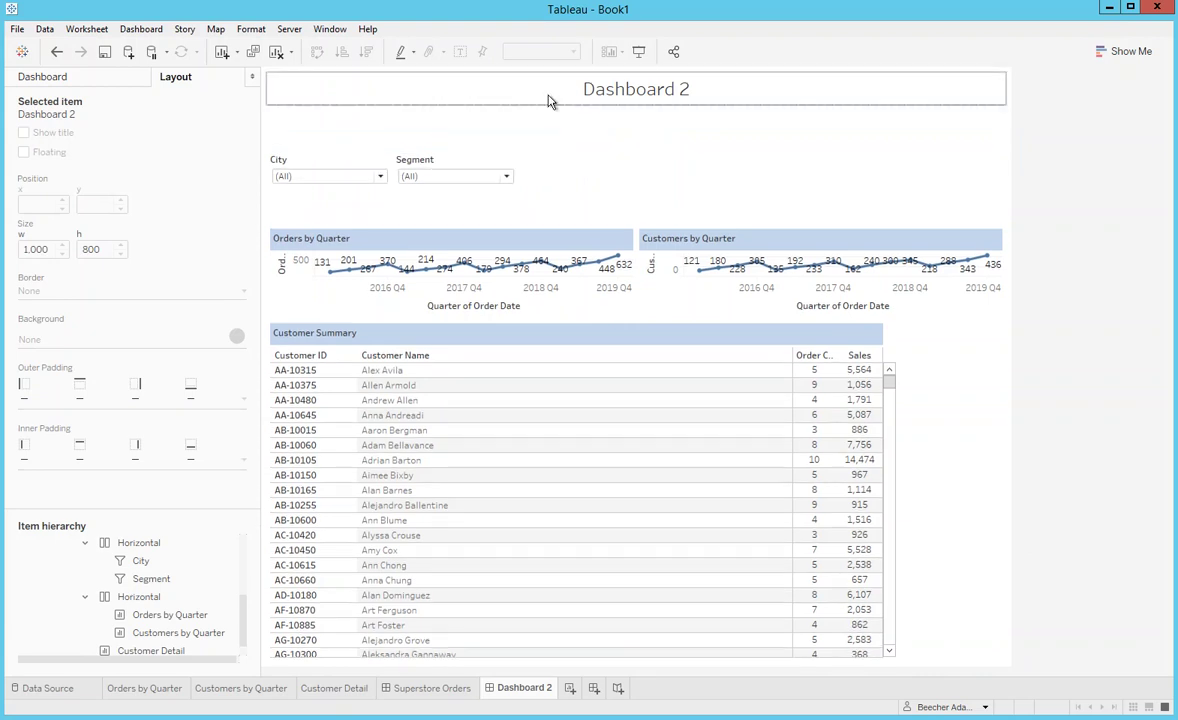
drag(560, 149, 562, 110)
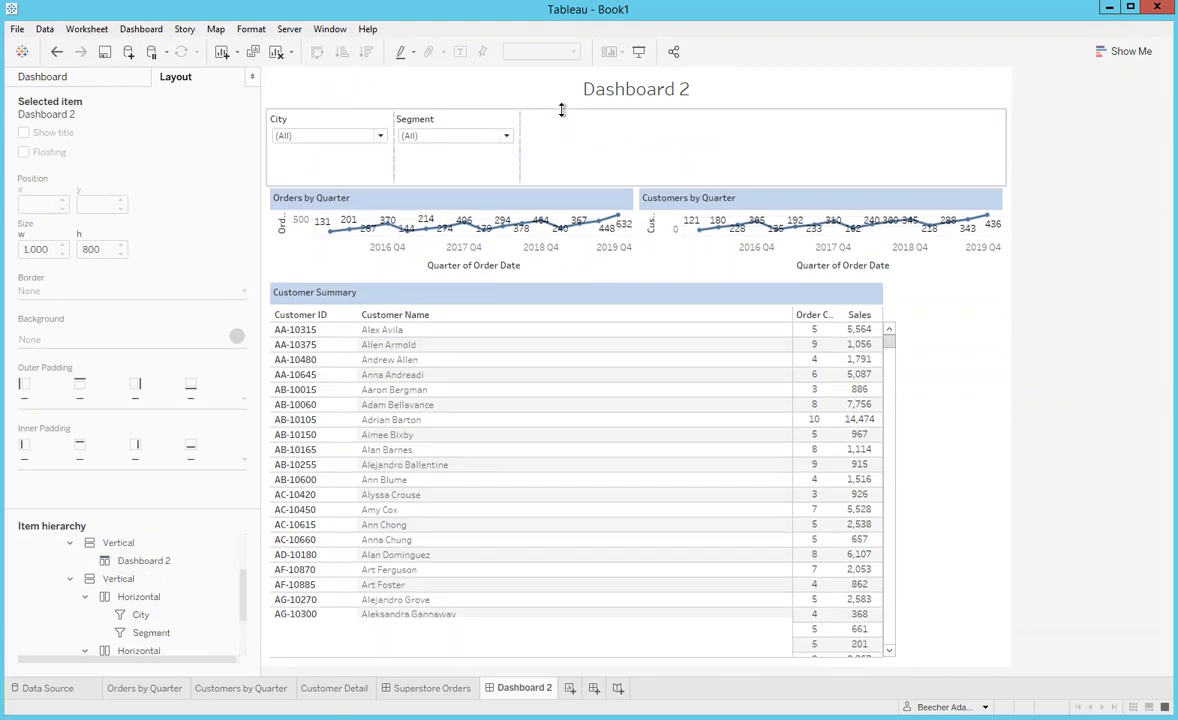
click(951, 309)
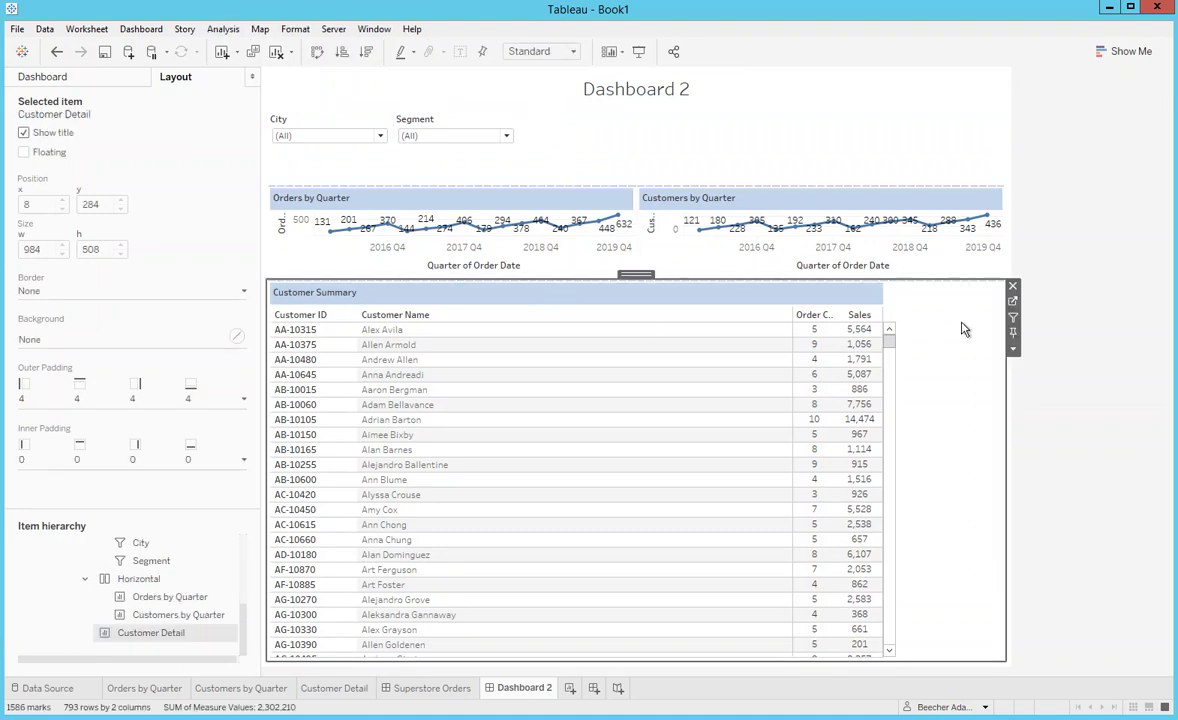